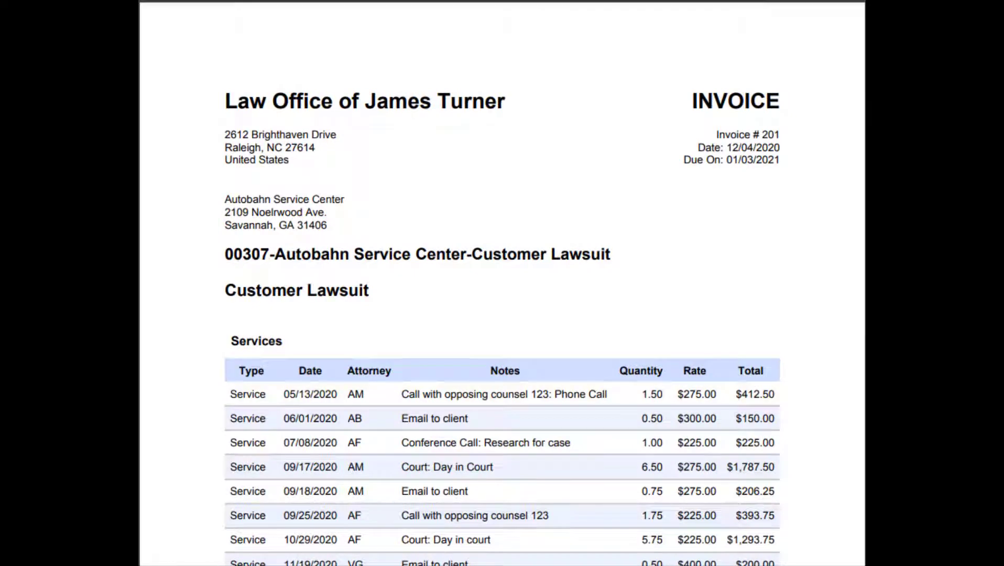
- Scroll invoice 201 down to the page-2 Time Keeper table totalling $5,416.38
scroll(503, 283, "down", 6)
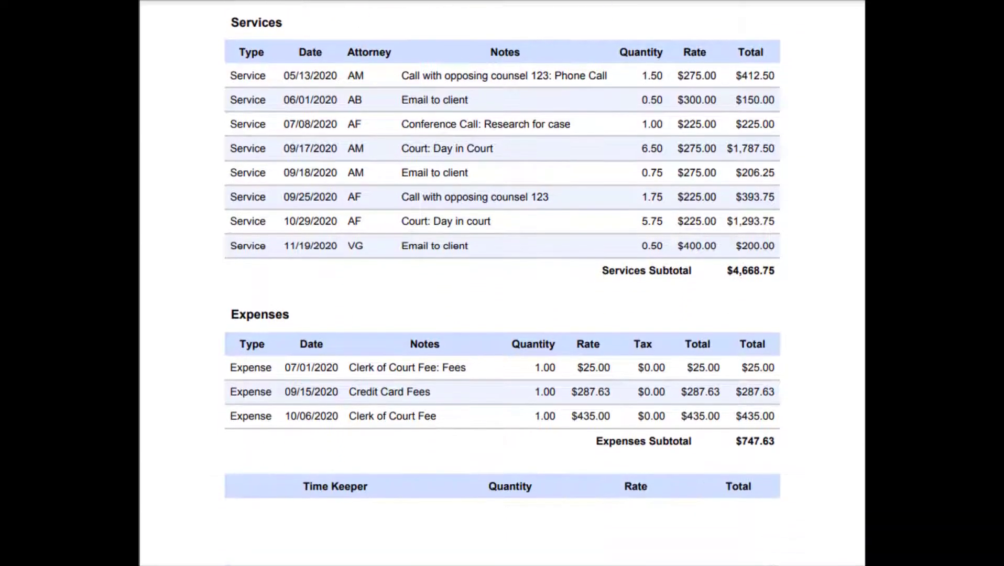
scroll(502, 283, "down", 7)
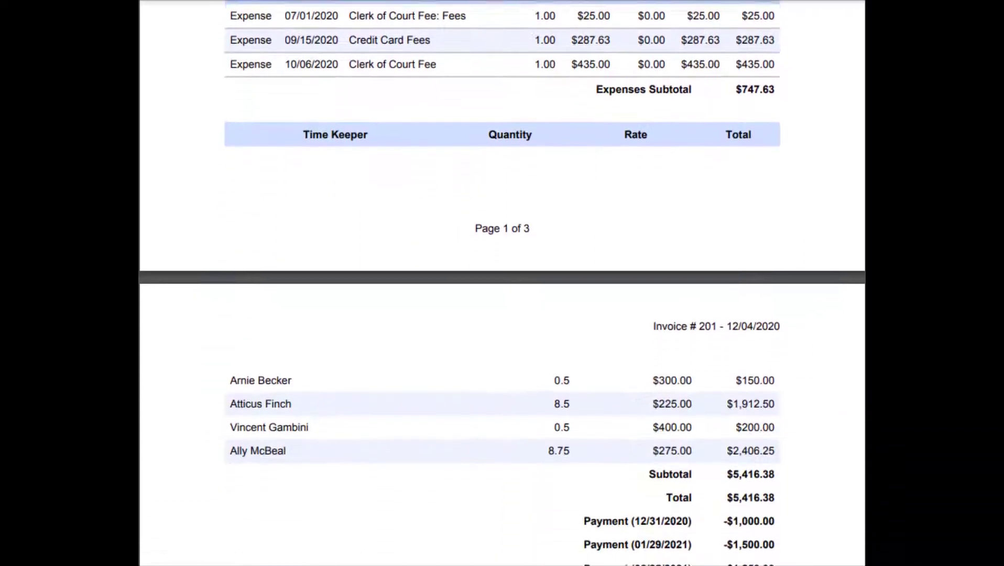
scroll(502, 283, "down", 2)
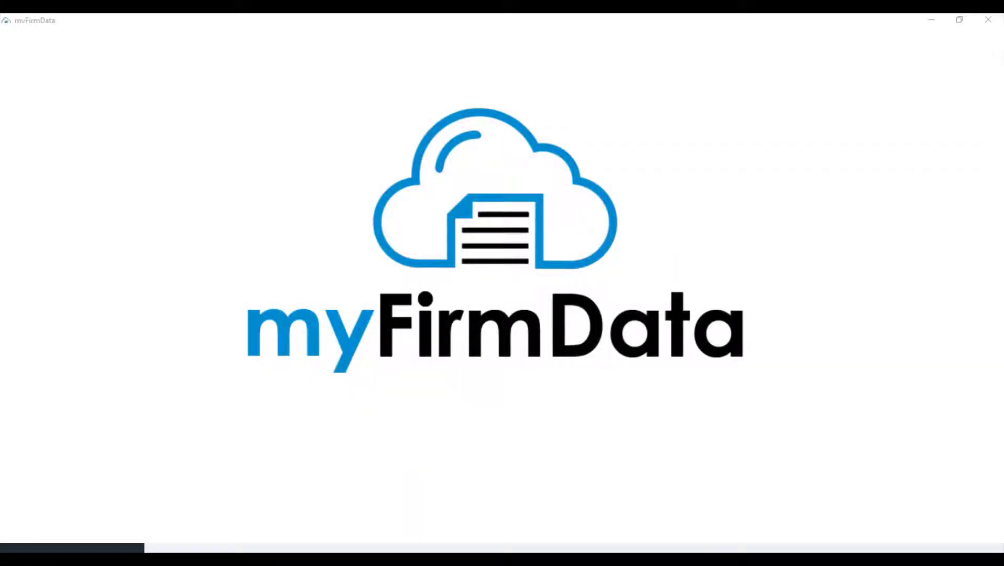
- Create a new blank report with Report Type set to Payments
left_click(44, 34)
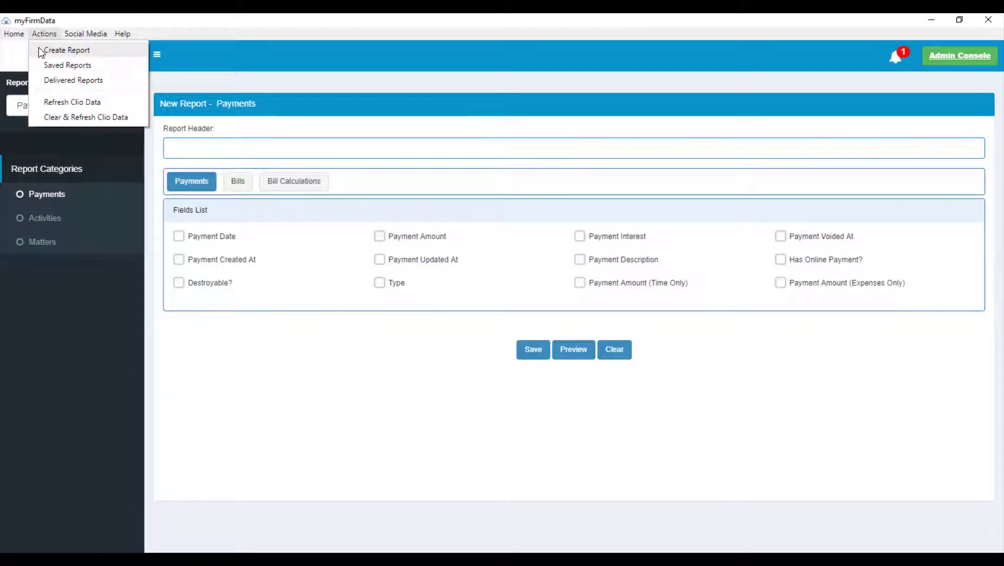
left_click(41, 53)
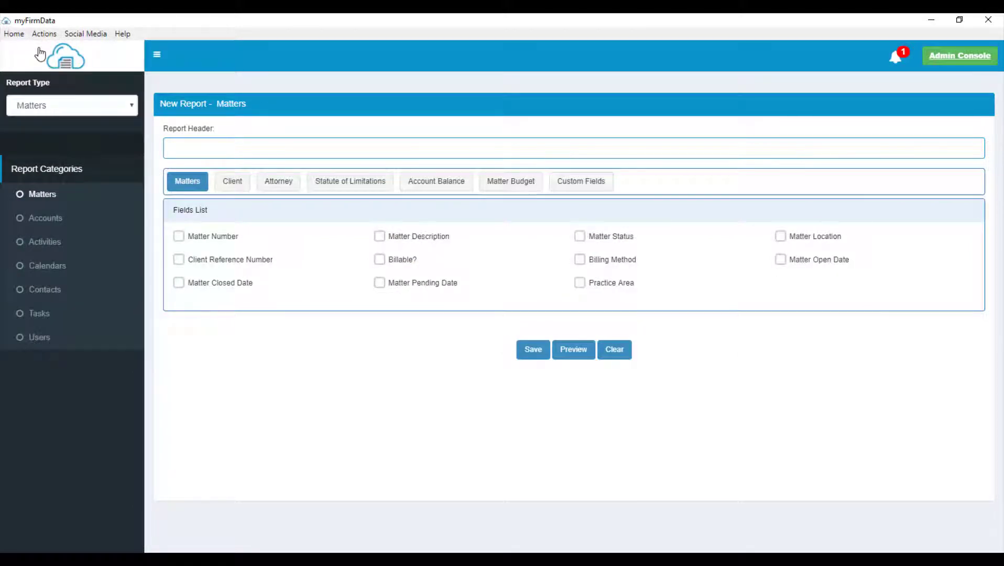
left_click(126, 109)
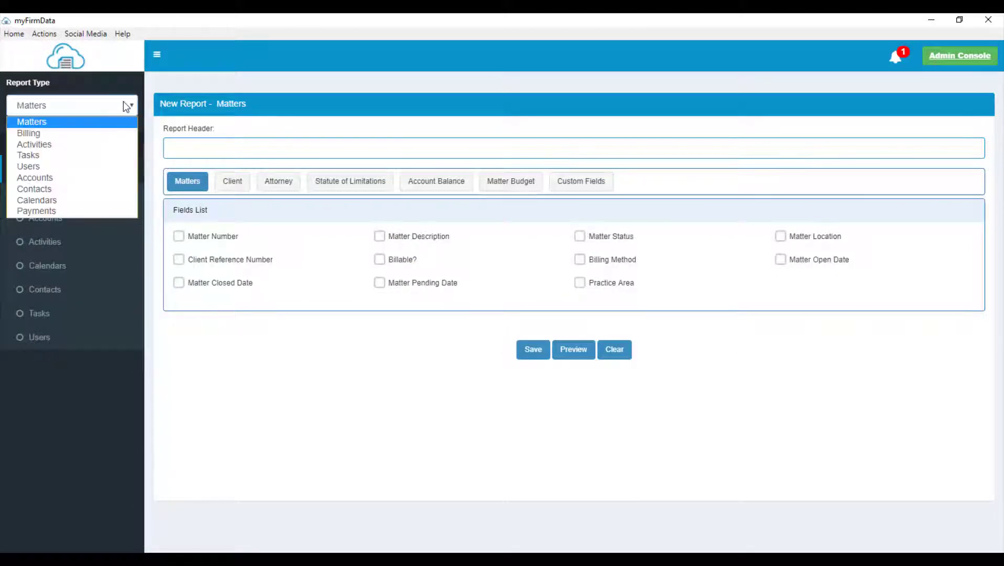
left_click(72, 212)
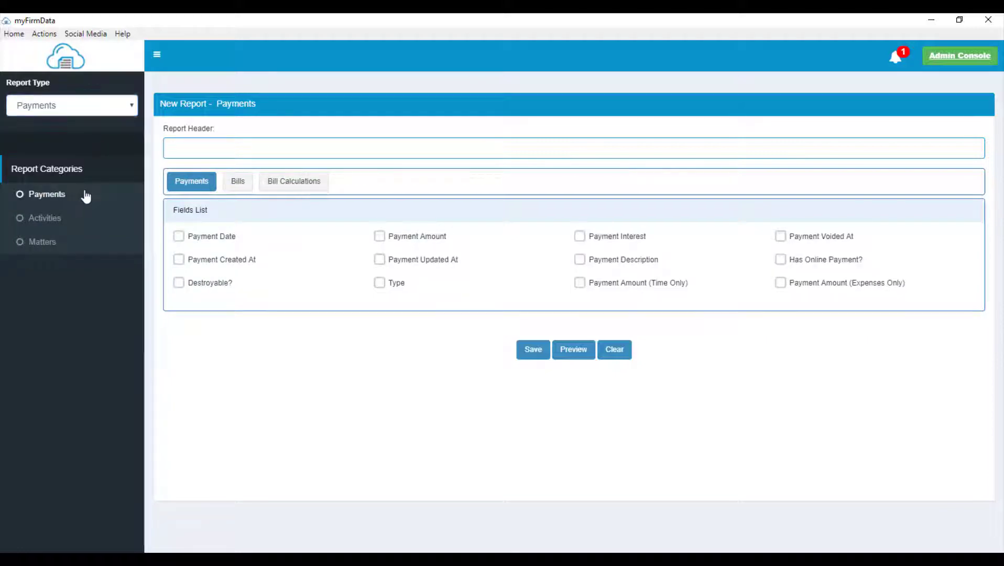
- Add Payment Date, Payment Amount, Bill Number and Time Percentage of Bill columns
left_click(84, 194)
left_click(179, 236)
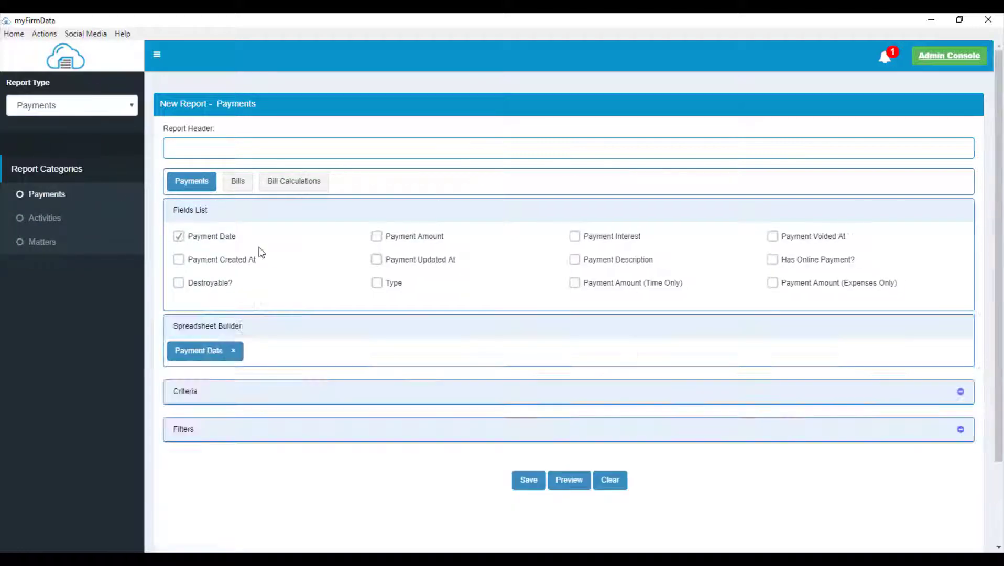
left_click(376, 236)
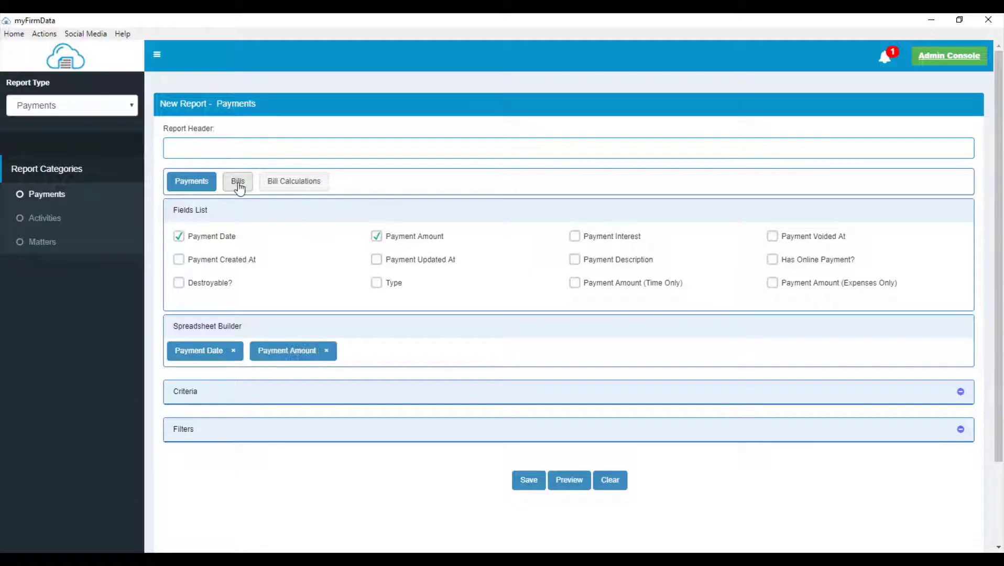
left_click(238, 182)
left_click(179, 237)
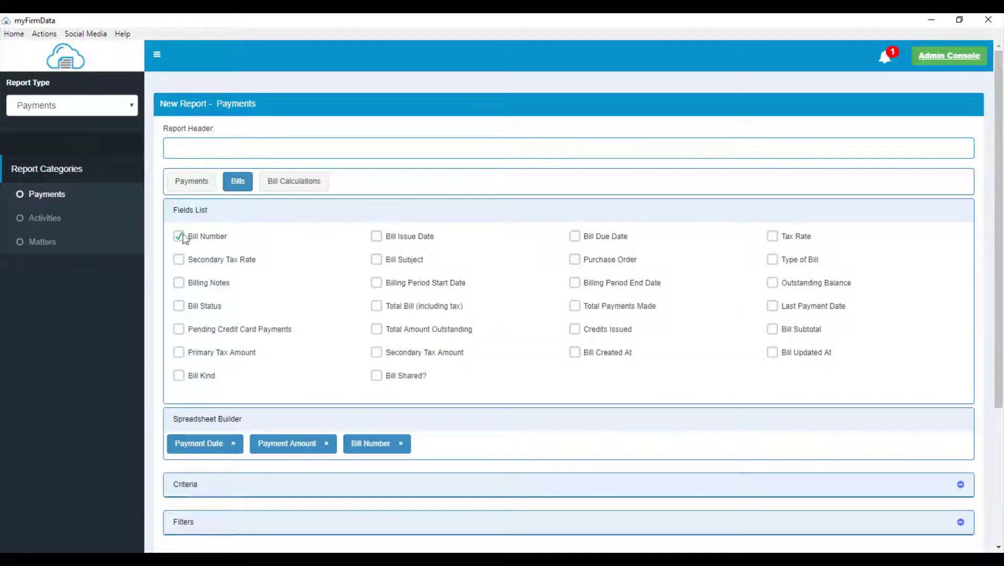
left_click(280, 184)
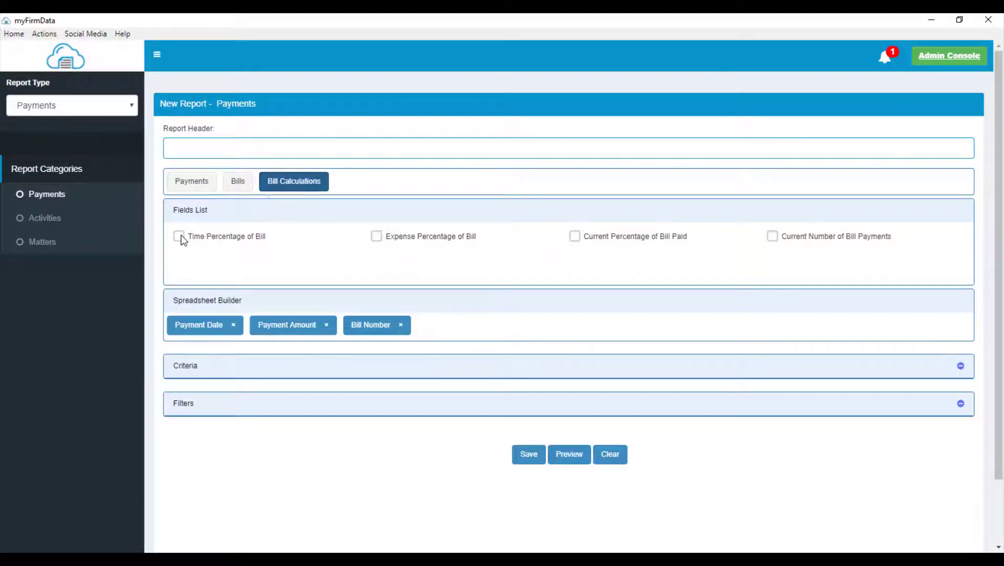
left_click(179, 236)
- Add Activity Type, Timekeeper Full Name and Service Allocation (Time Only) columns
left_click(71, 223)
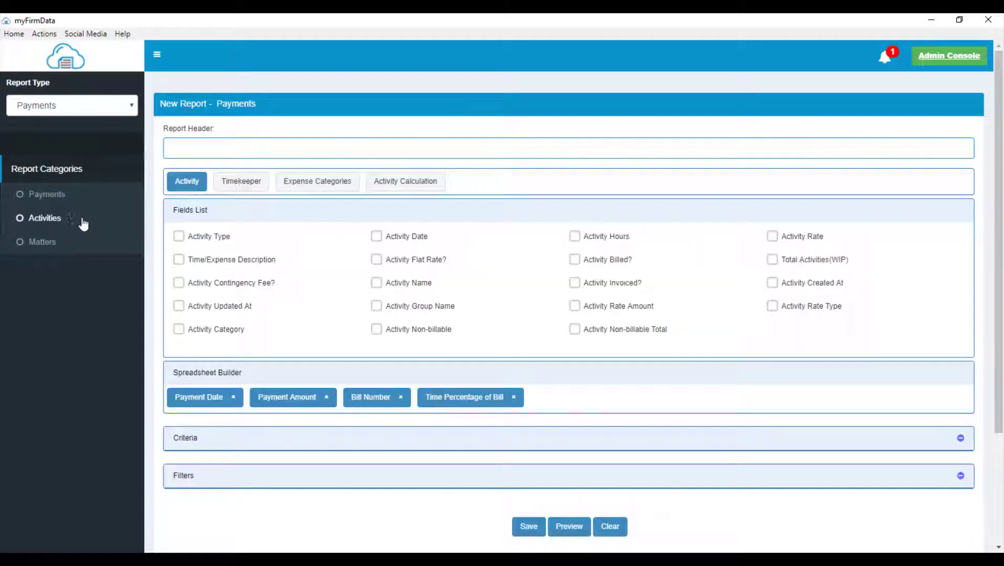
left_click(180, 237)
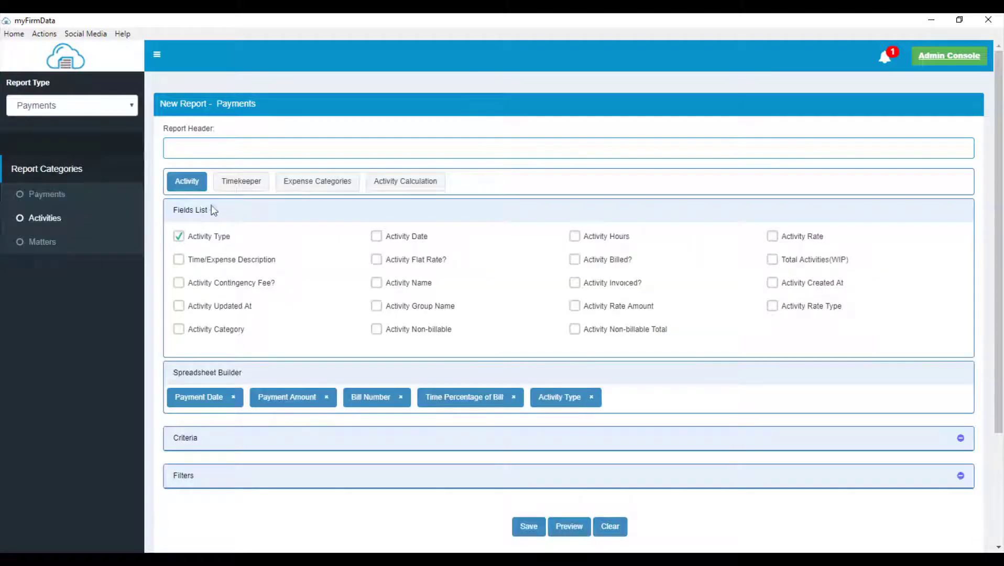
left_click(224, 192)
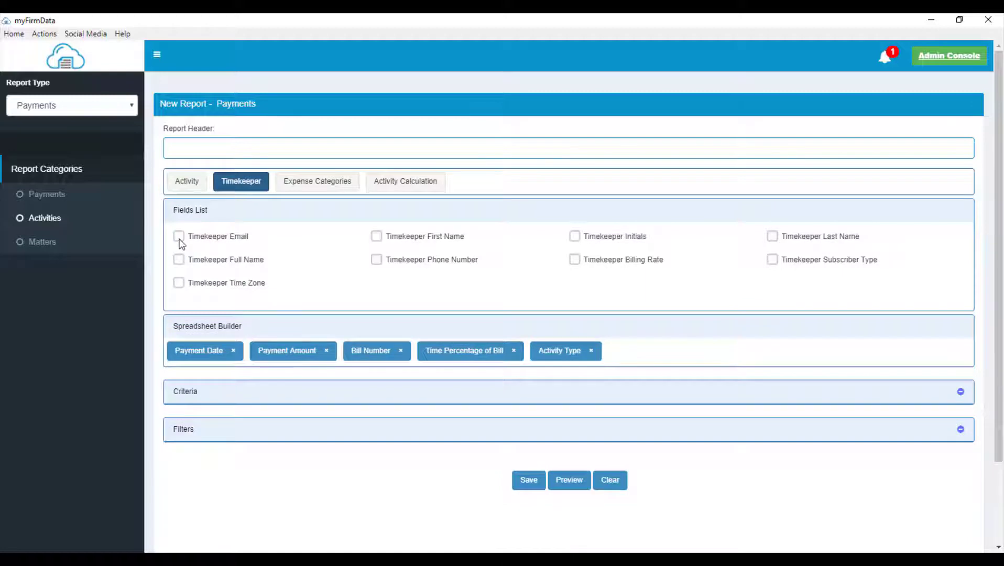
left_click(179, 259)
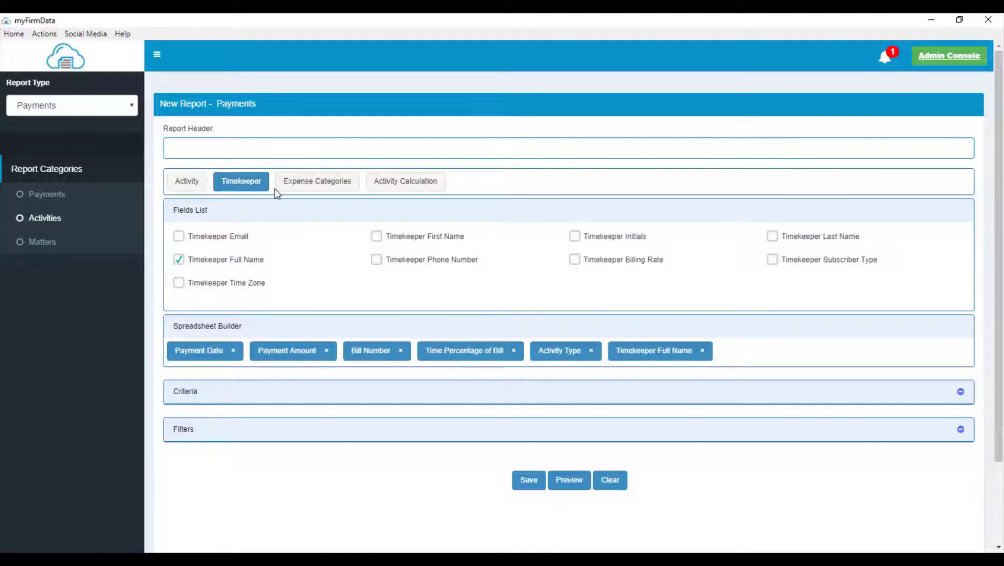
left_click(397, 193)
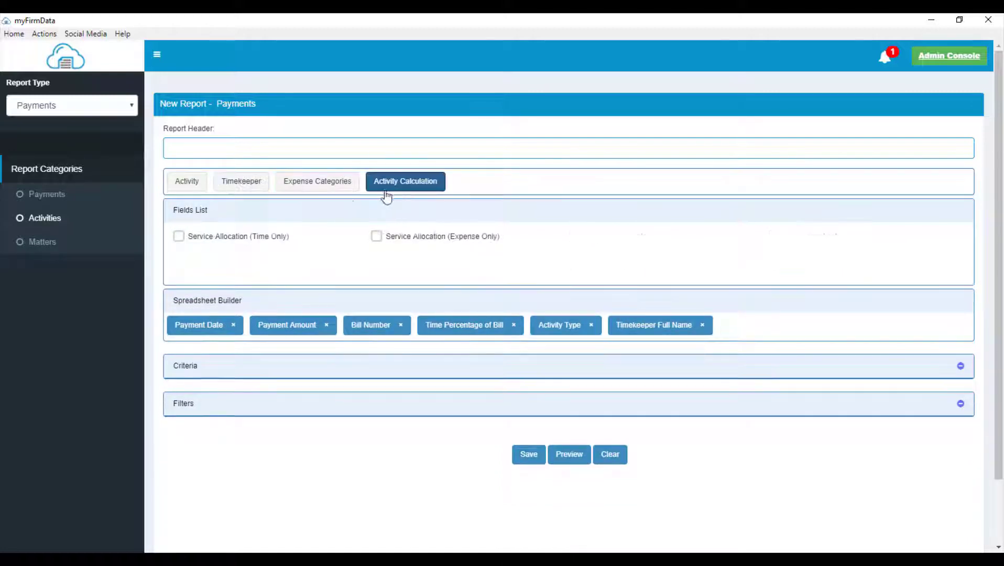
left_click(179, 237)
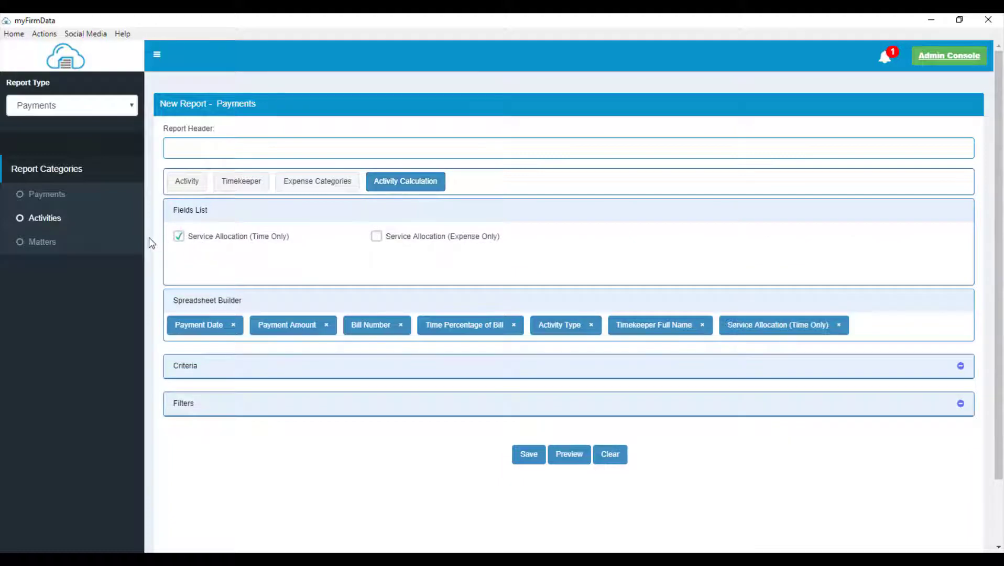
left_click(47, 247)
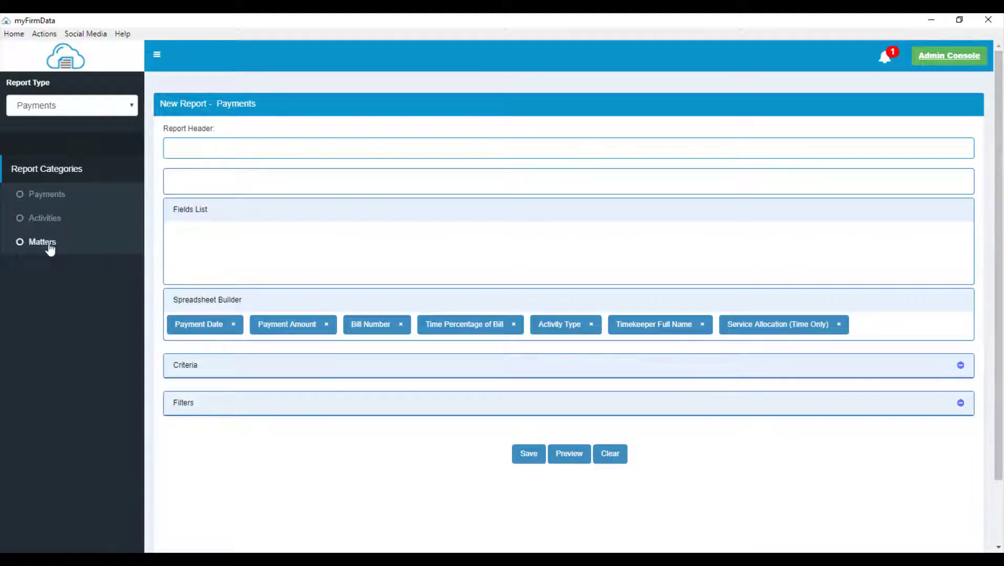
- Add Matter Number, Client Full Name, Originating Attorney and the custom Budget field as columns
left_click(178, 237)
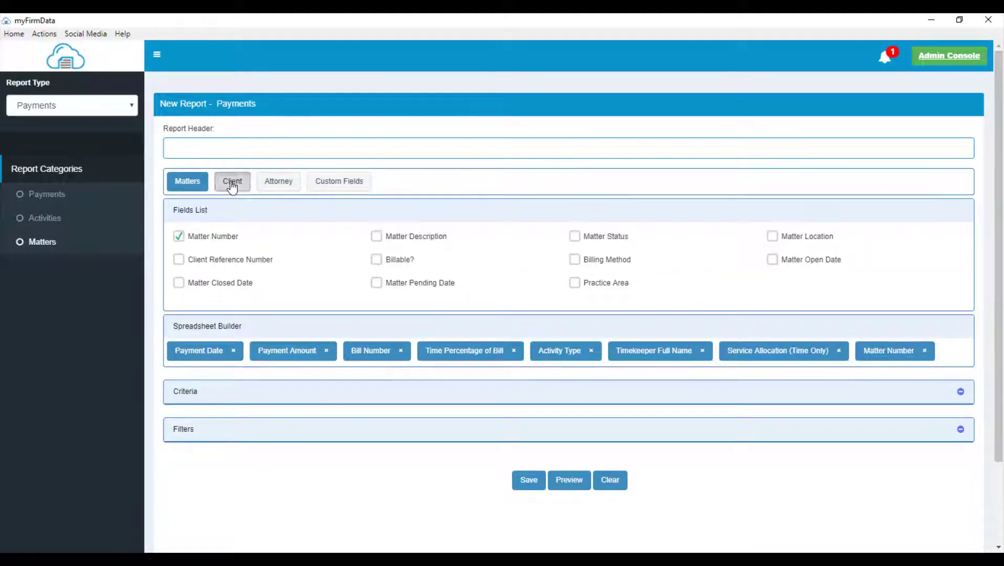
left_click(231, 185)
left_click(179, 237)
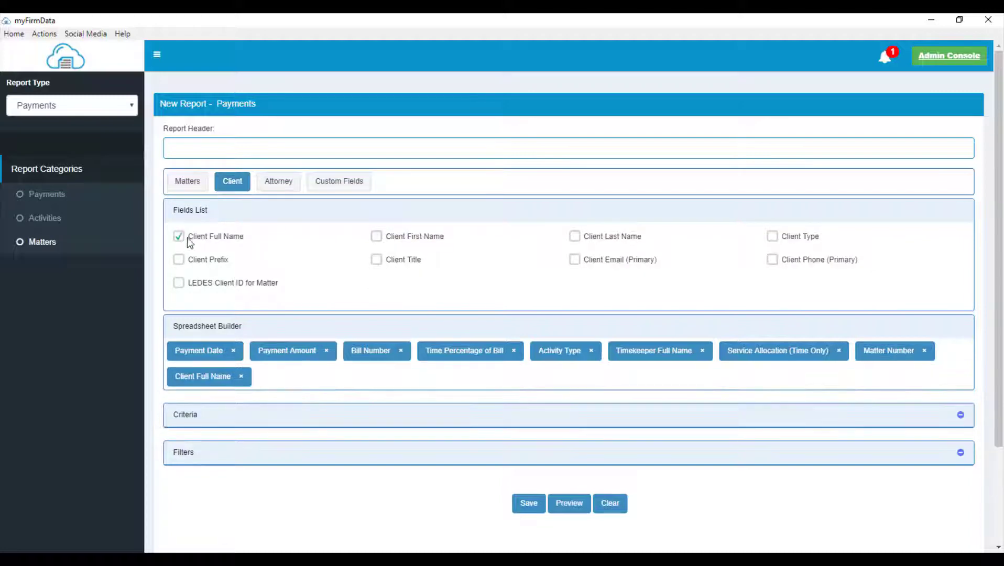
left_click(280, 185)
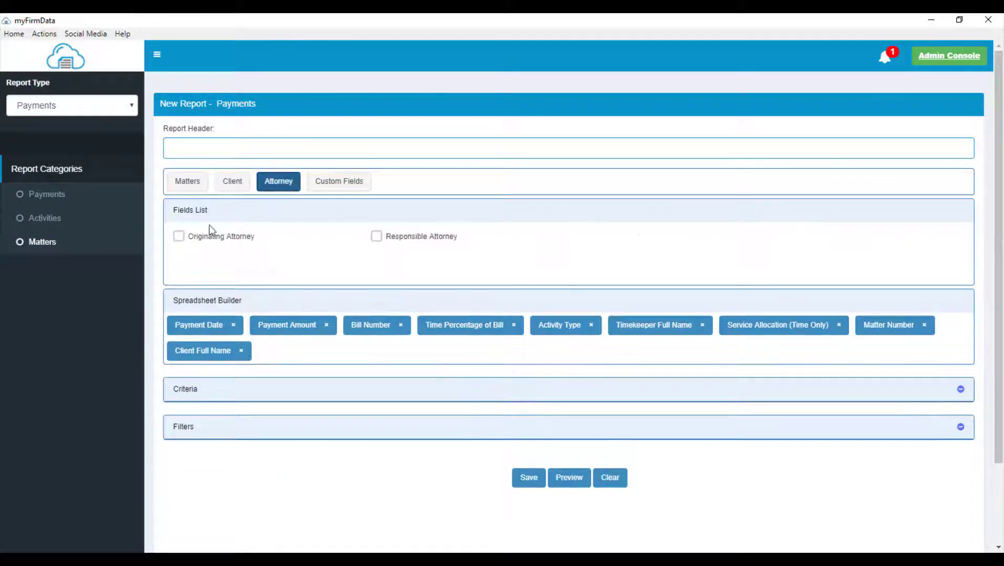
left_click(179, 236)
left_click(325, 189)
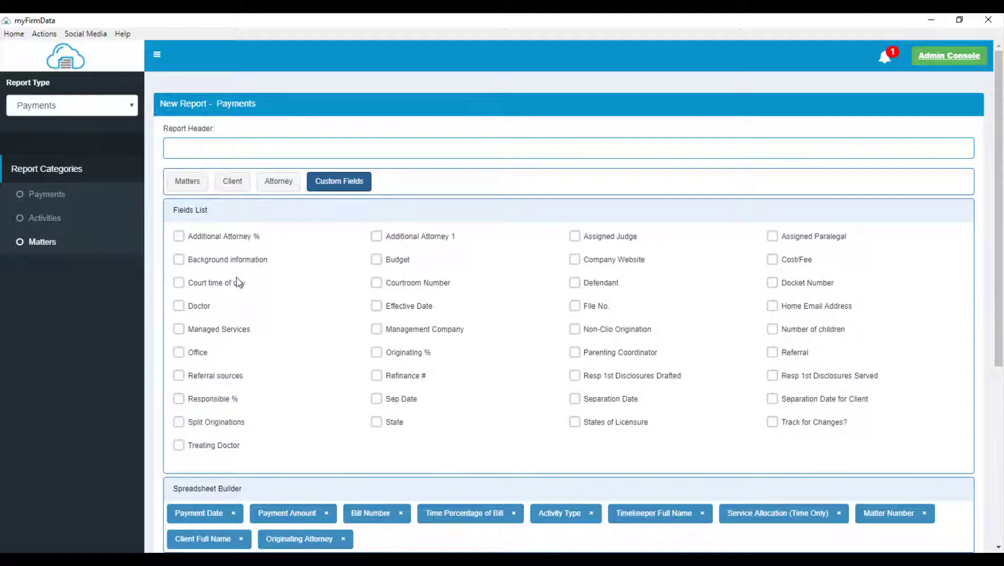
left_click(379, 258)
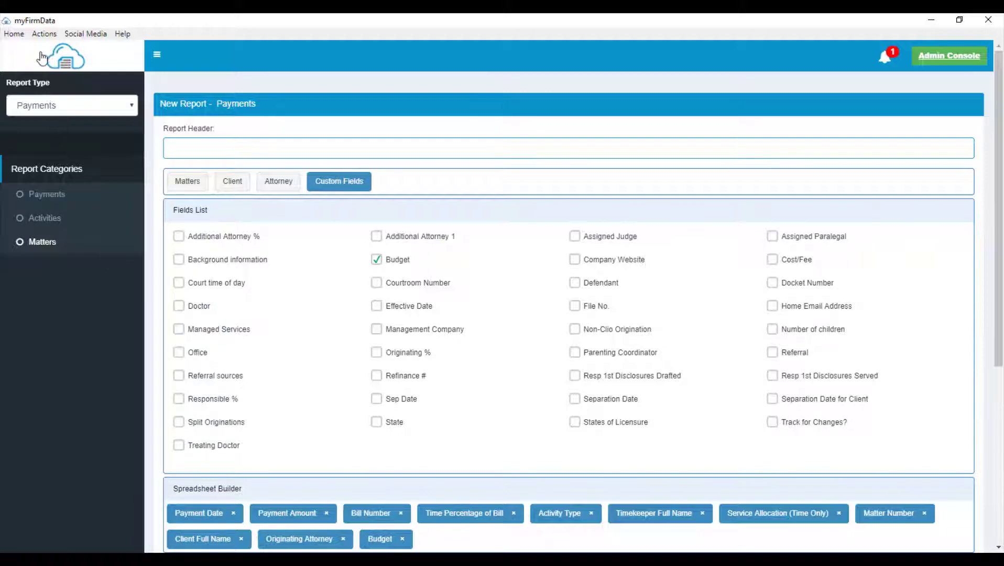
left_click(42, 35)
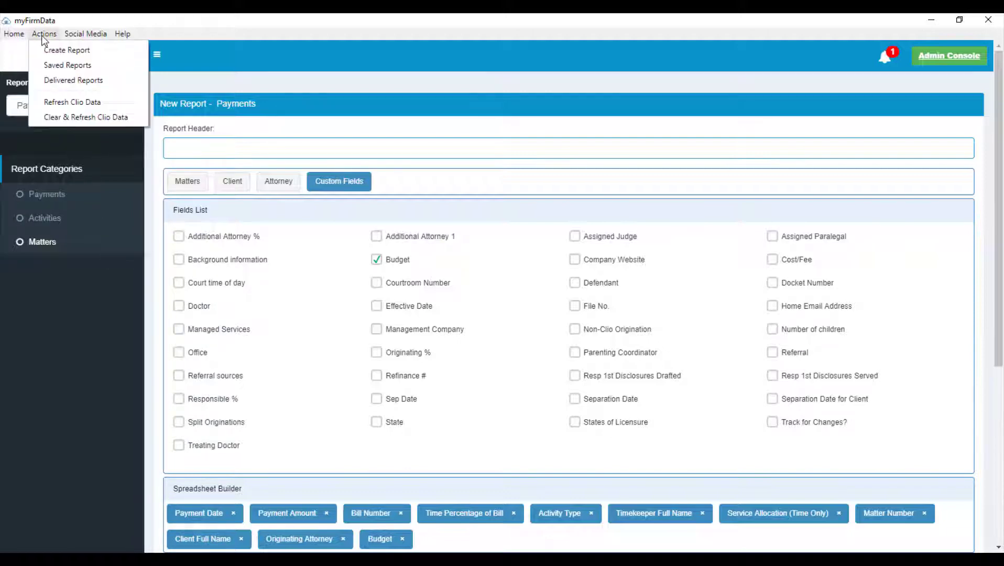
- Open Fee Allocation Report by Timekeeper from the delivered Collections reports for editing
left_click(40, 82)
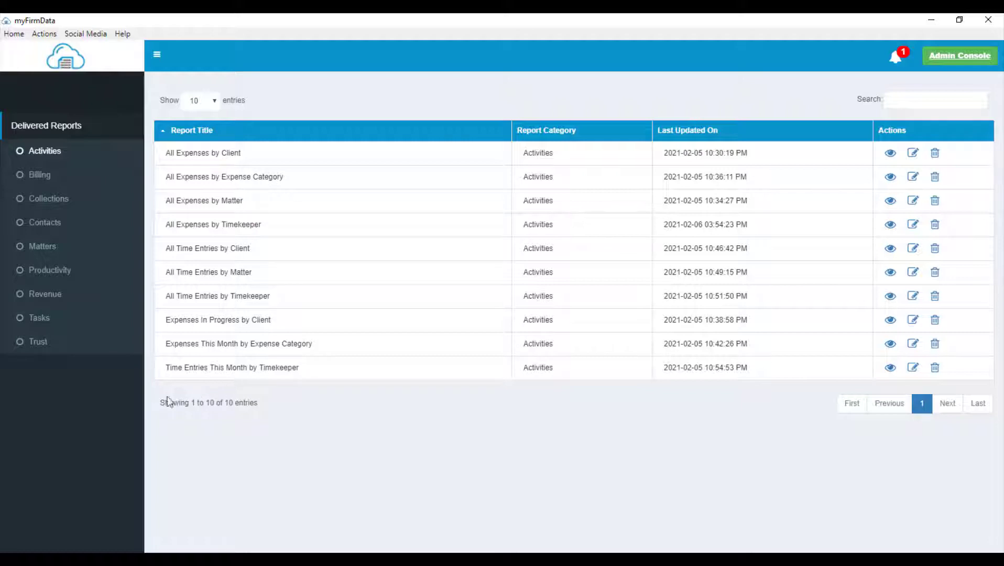
left_click(58, 207)
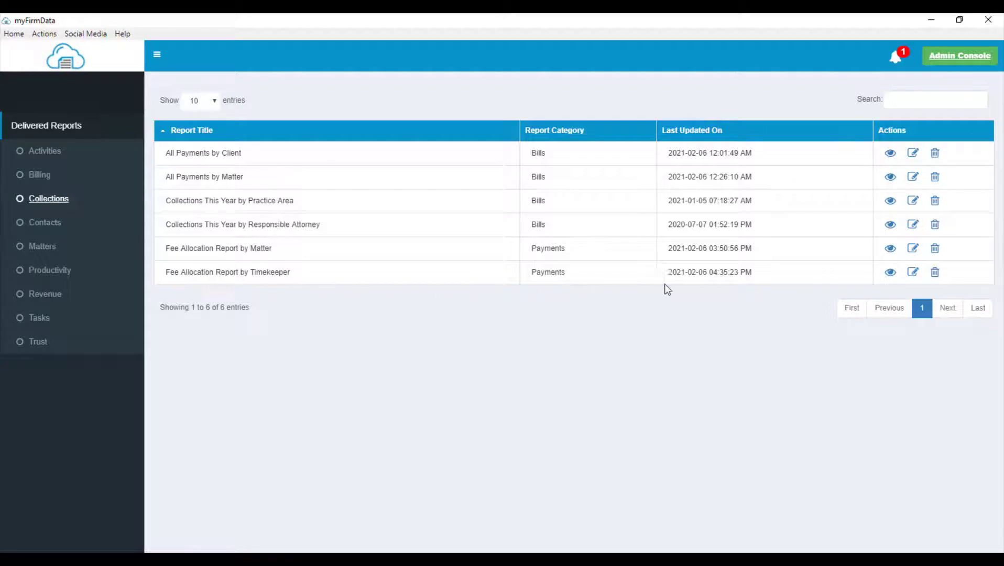
left_click(913, 272)
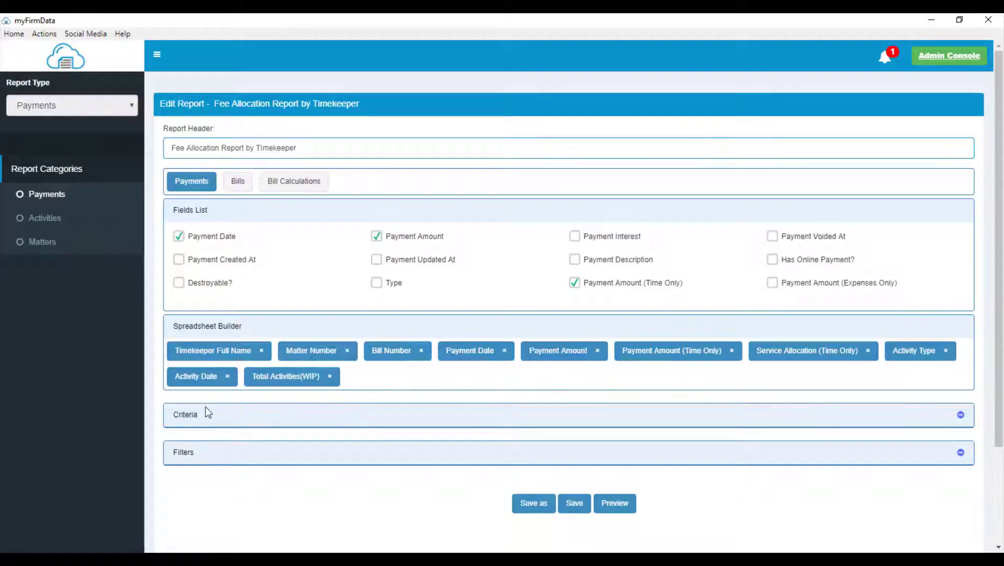
- Add a Bill Number Equal To 201 filter and preview the report
left_click(210, 418)
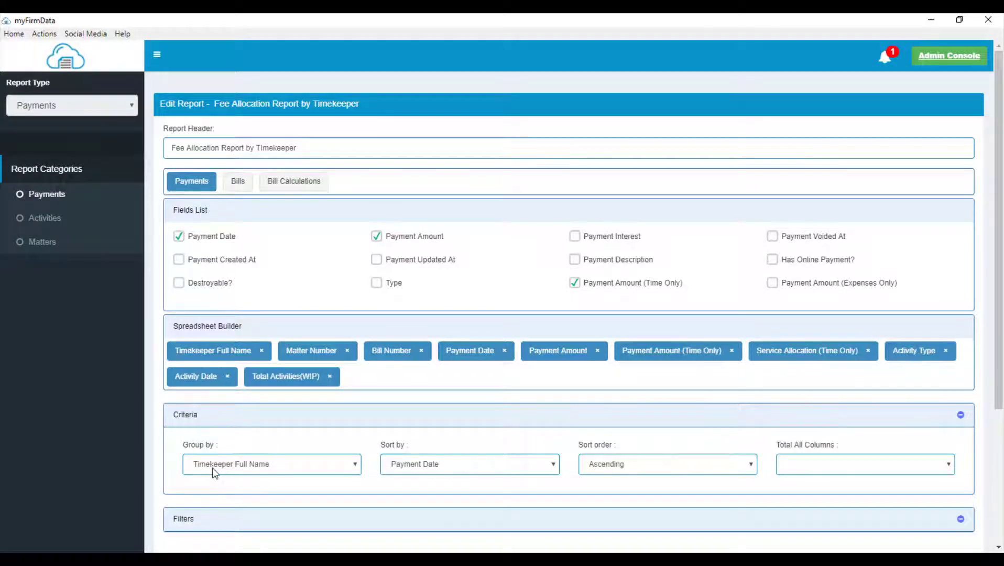
left_click(212, 518)
scroll(211, 517, "down", 4)
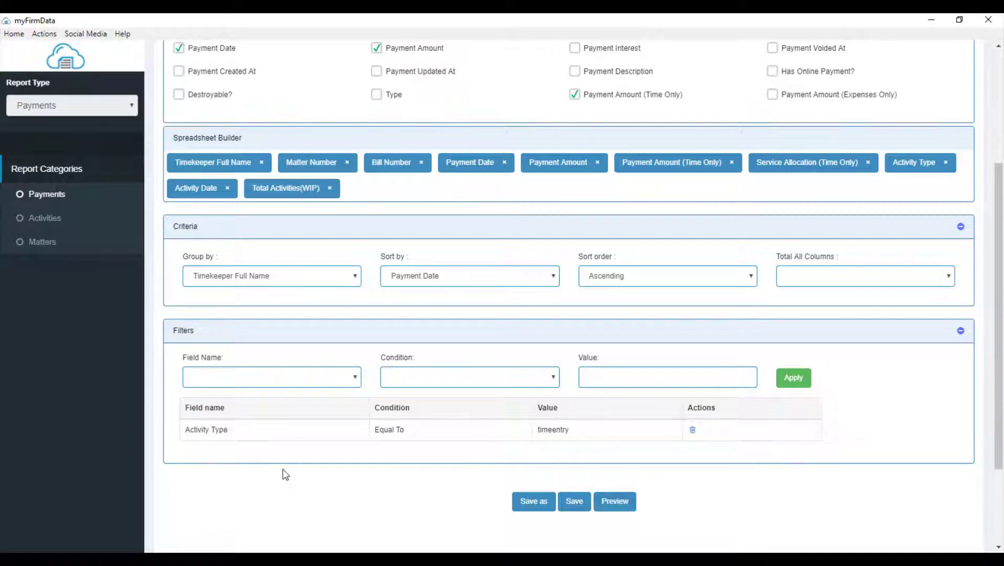
left_click(343, 380)
left_click(239, 422)
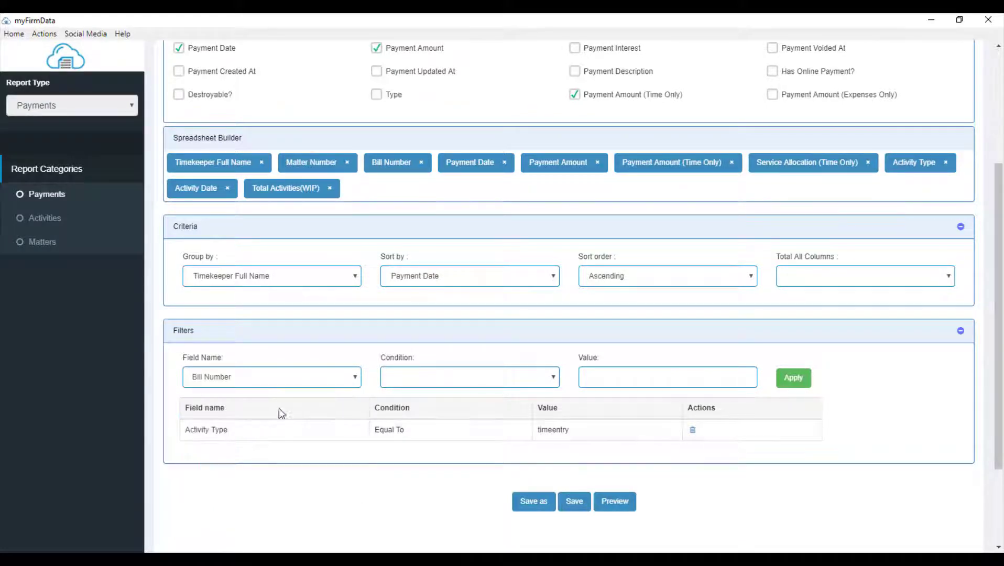
left_click(406, 377)
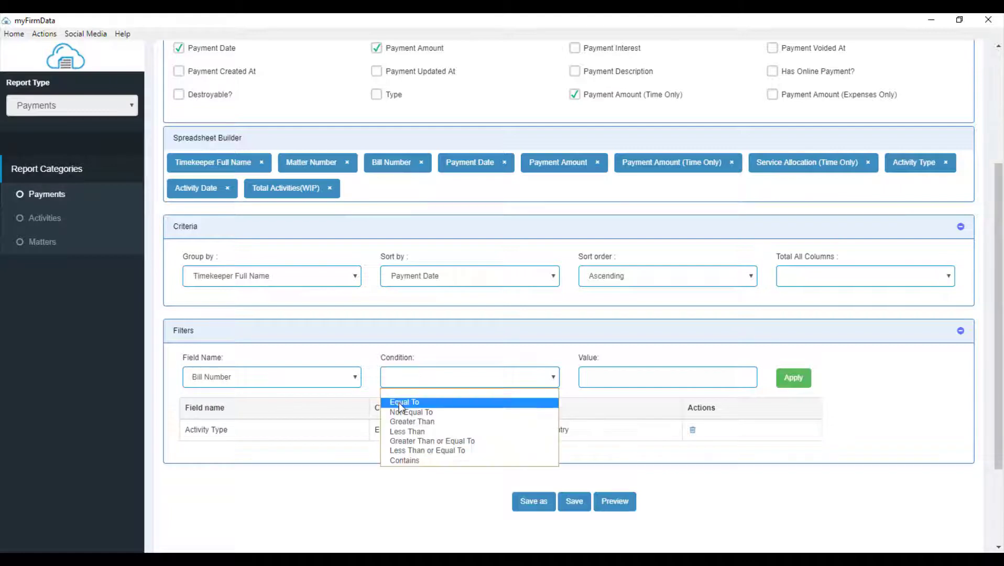
left_click(399, 402)
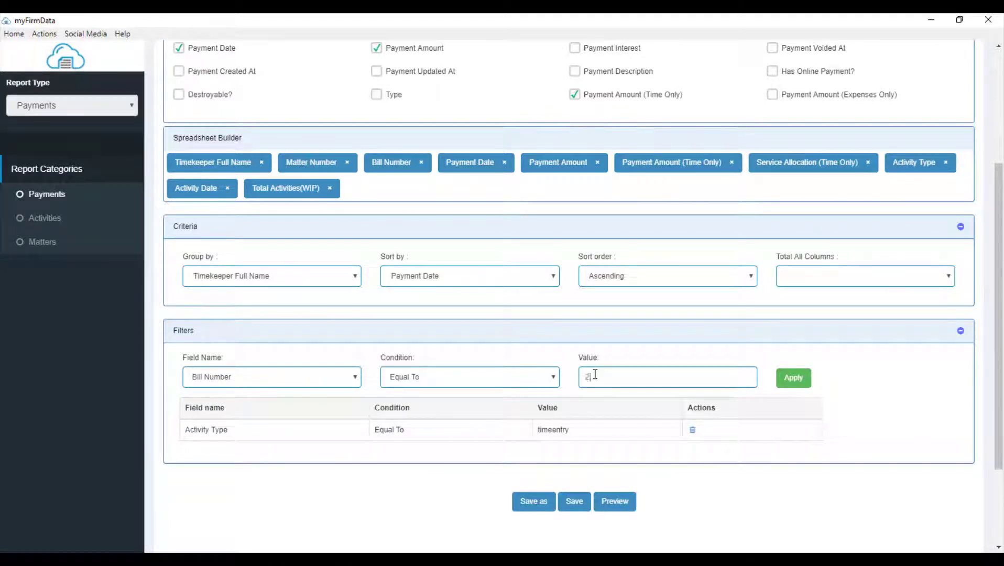
left_click(794, 380)
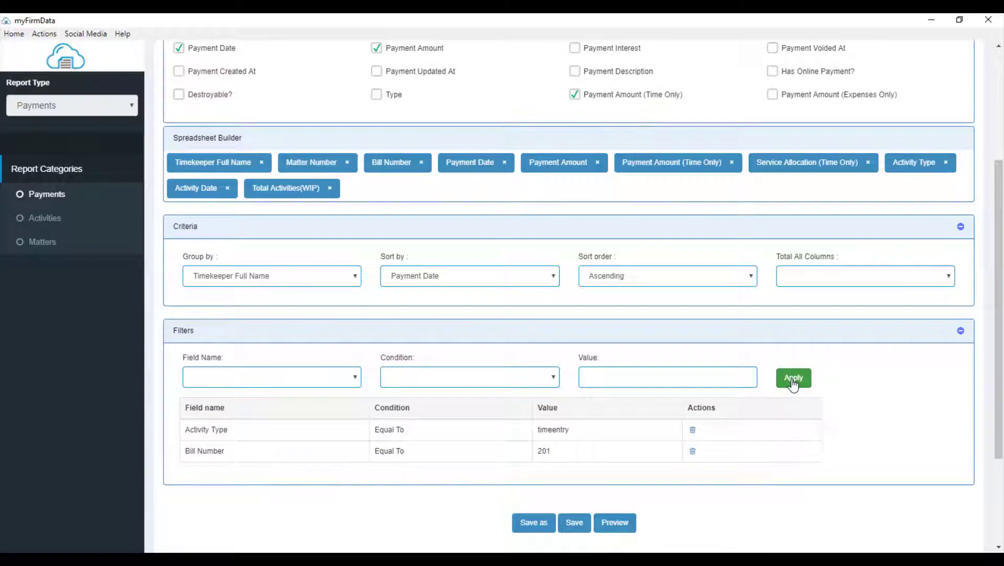
left_click(610, 522)
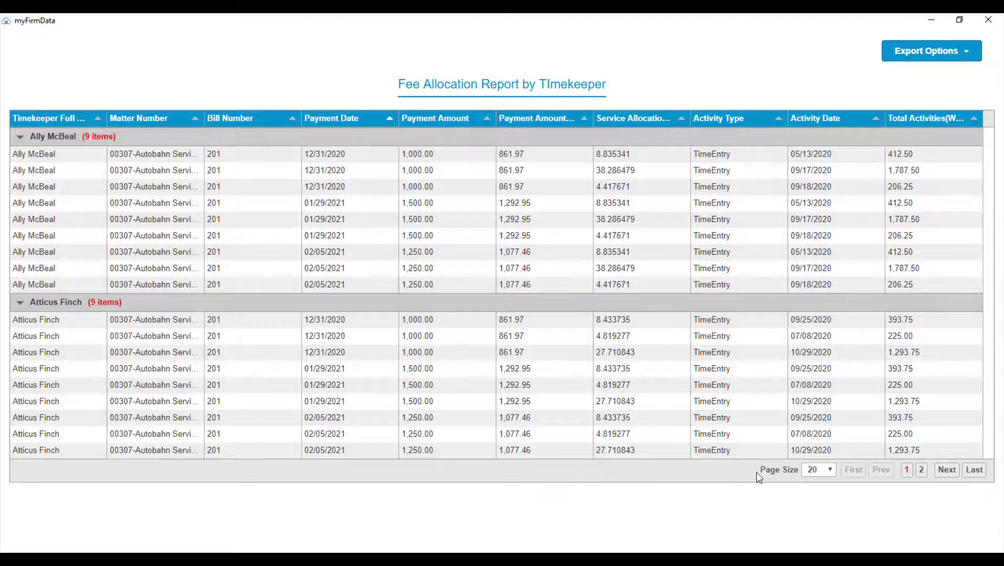
- Show 40 rows per page in the bill 201 report preview
left_click(819, 470)
left_click(810, 496)
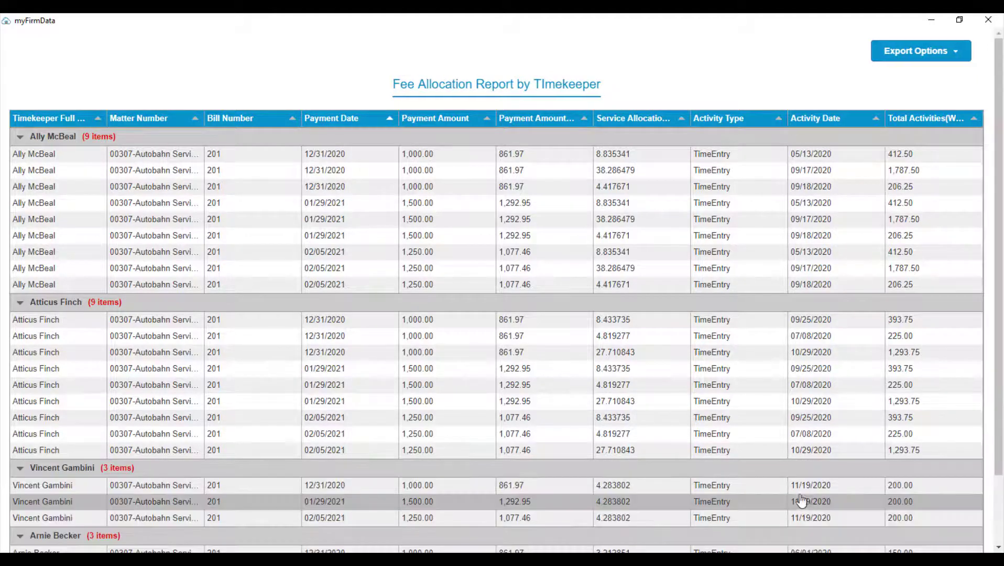
scroll(743, 486, "down", 2)
scroll(743, 487, "down", 1)
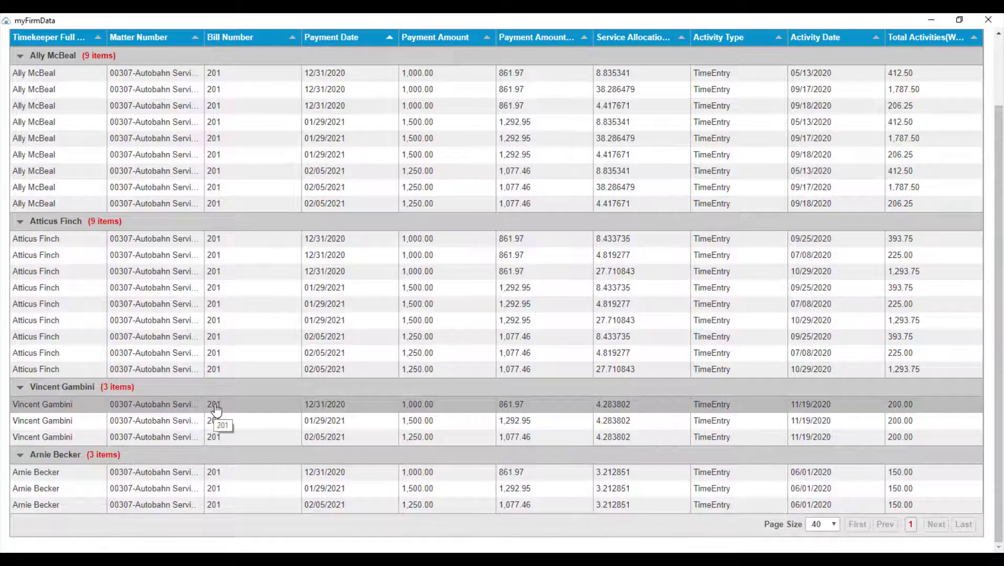
- Review the timekeeper groups by selecting and deselecting their 12/31/2020, 01/29/2021 and 02/05/2021 rows
left_click_drag(216, 409, 238, 443)
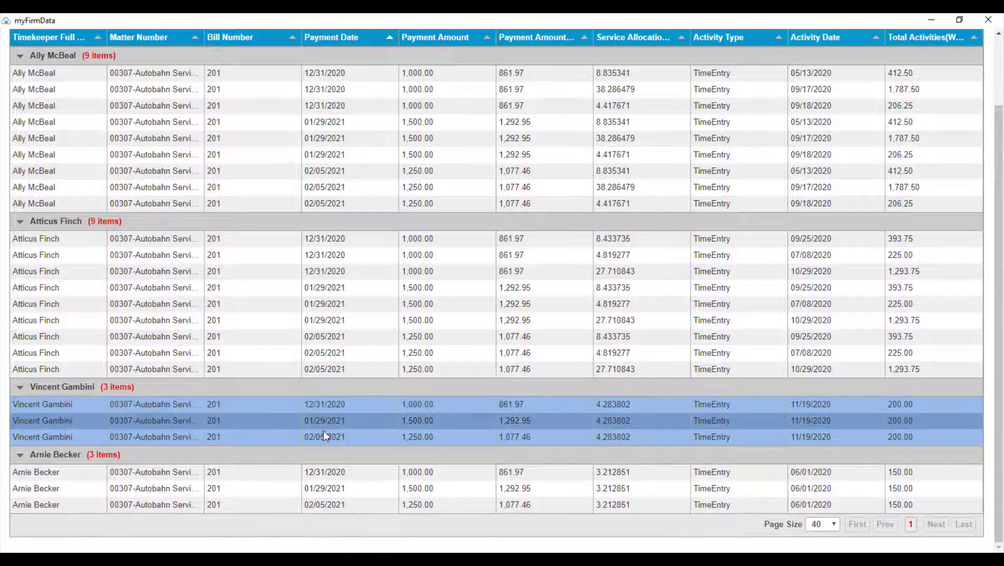
left_click(324, 414)
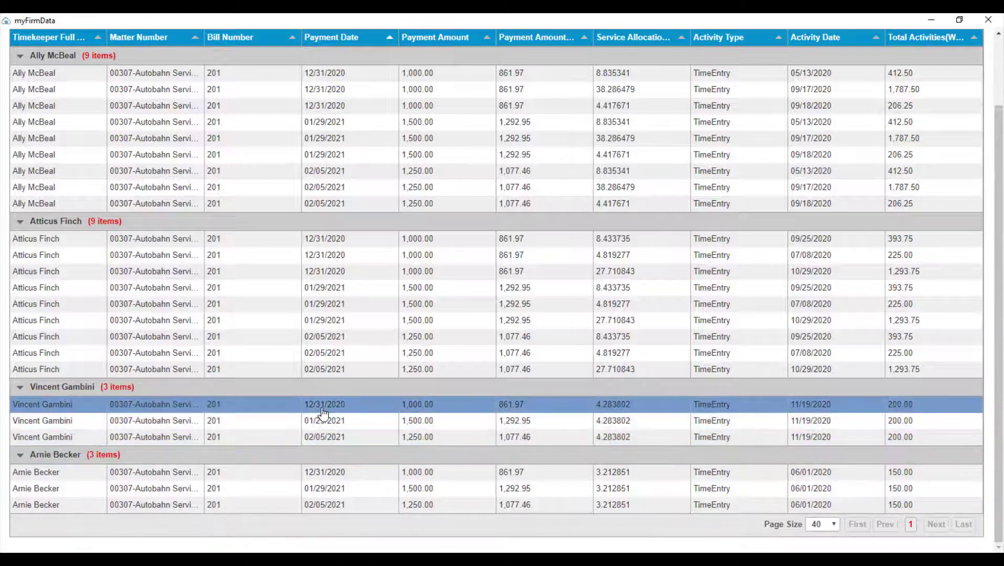
left_click(321, 410)
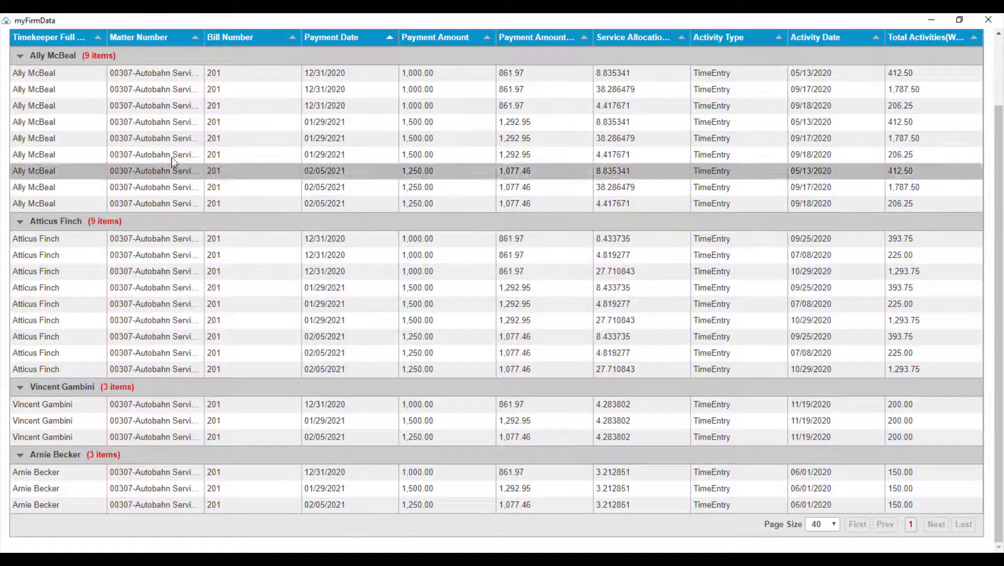
left_click(294, 78)
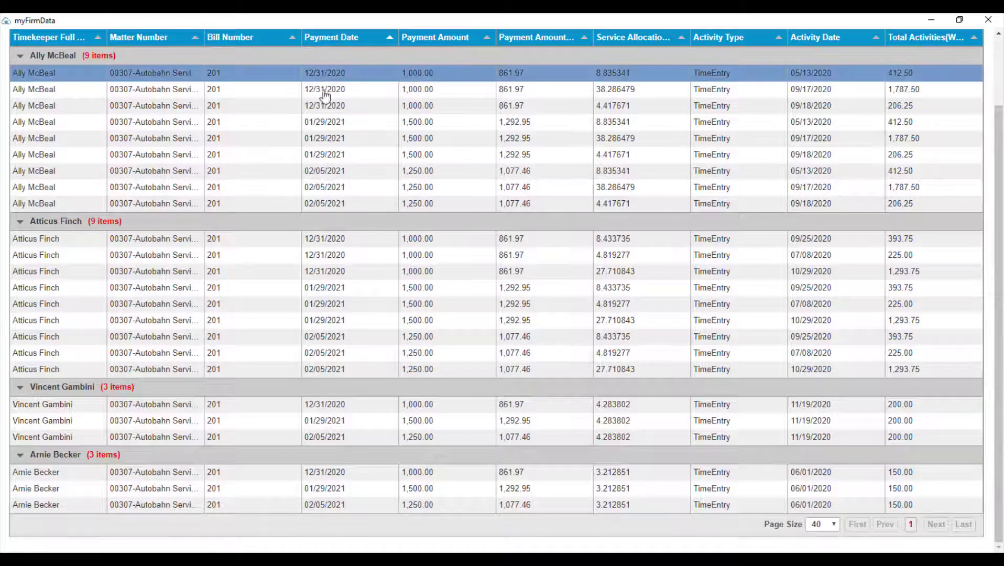
left_click(329, 123, "ctrl")
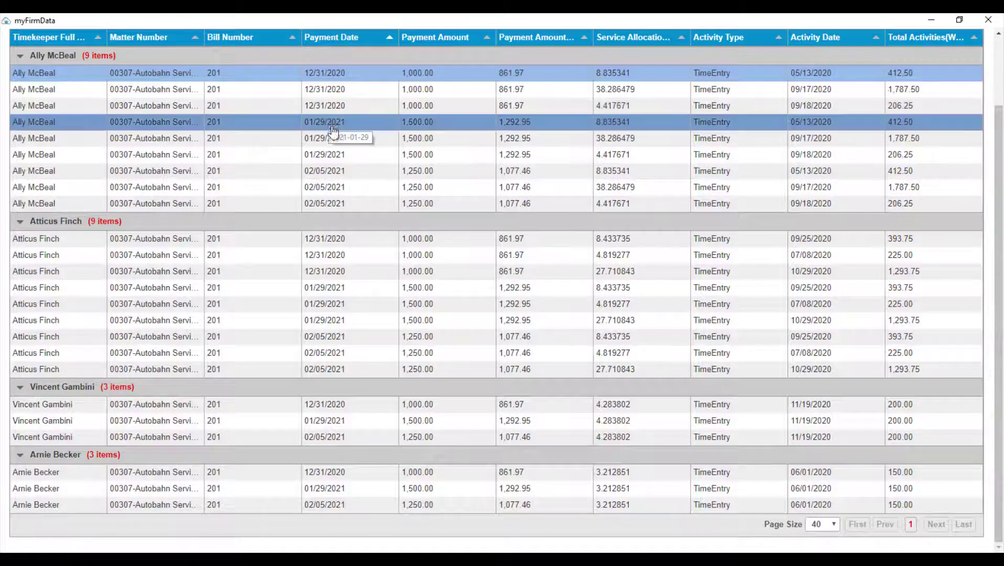
left_click(331, 170, "ctrl")
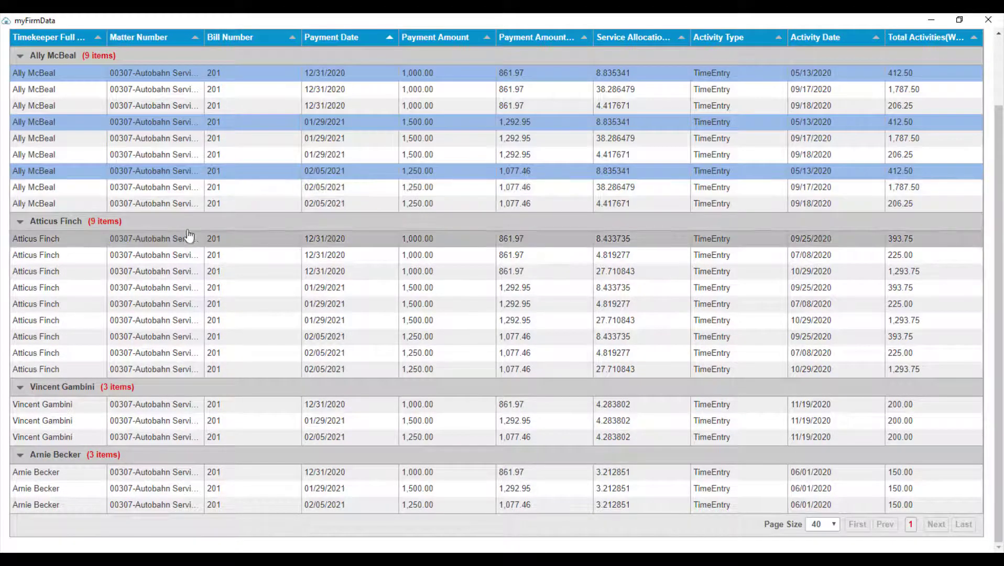
left_click(314, 74, "ctrl")
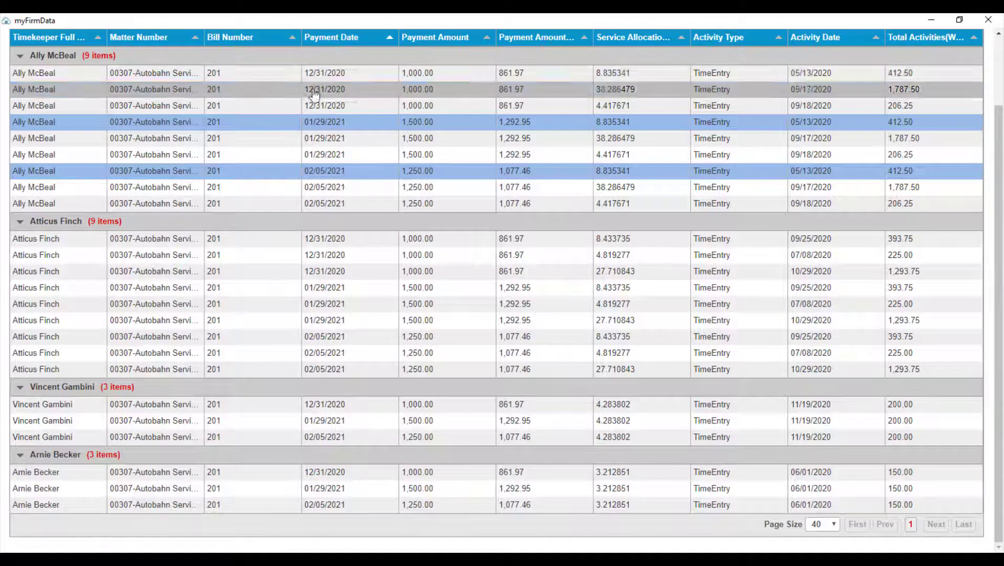
left_click(314, 122, "ctrl")
left_click(315, 171, "ctrl")
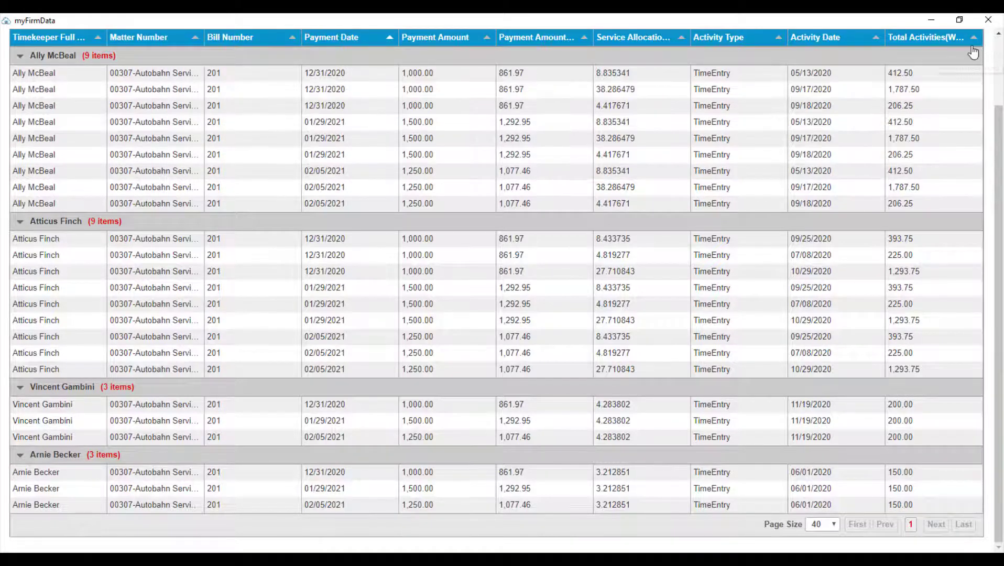
- Export the preview to Excel as payments_report_02_07_2021_08_13_11.xlsx in Downloads
scroll(981, 54, "up", 3)
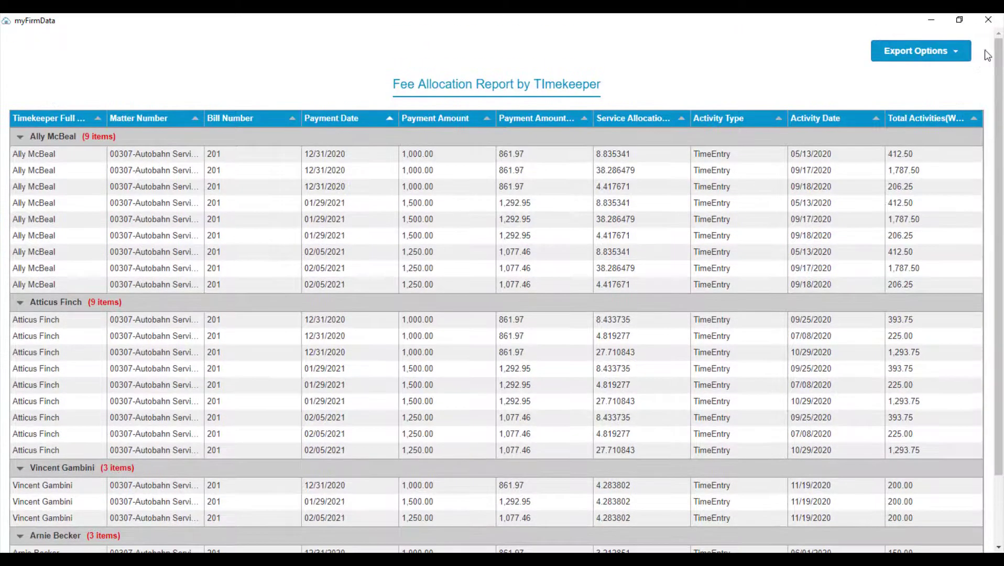
left_click(931, 57)
left_click(929, 97)
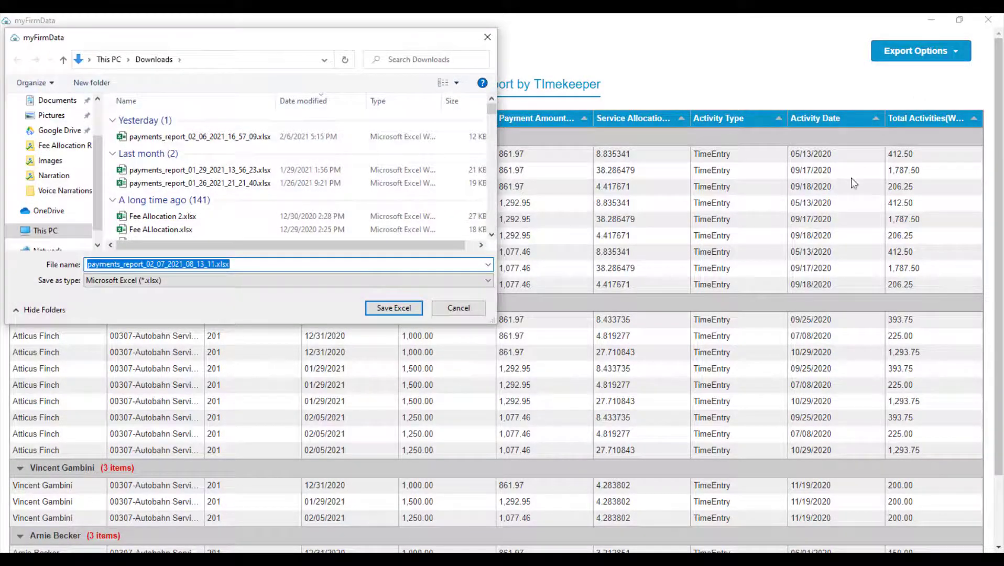
left_click(420, 308)
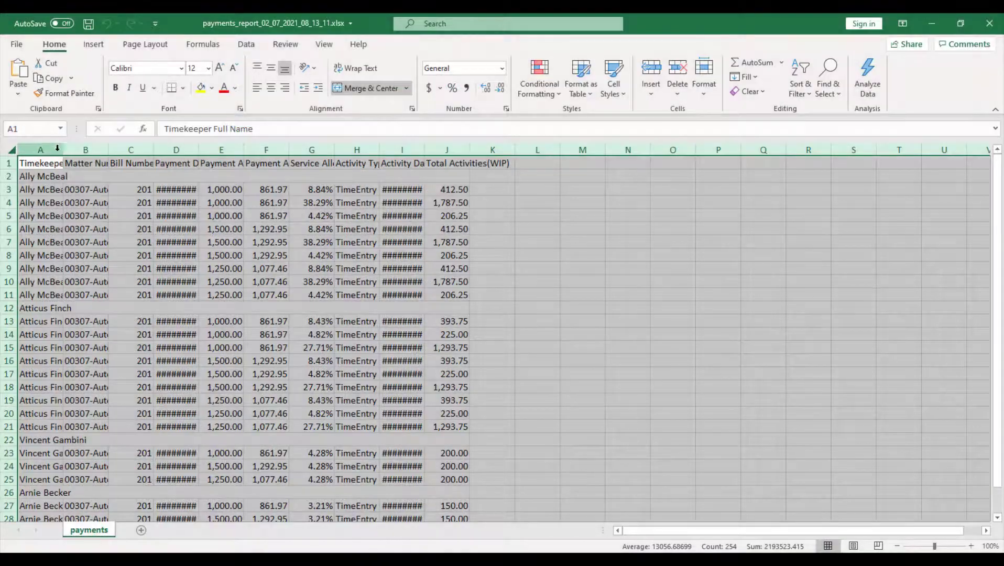
- Autofit the sheet's columns and add a 'Timekeeper Allocation' heading in K1
double_click(61, 151)
left_click(422, 212)
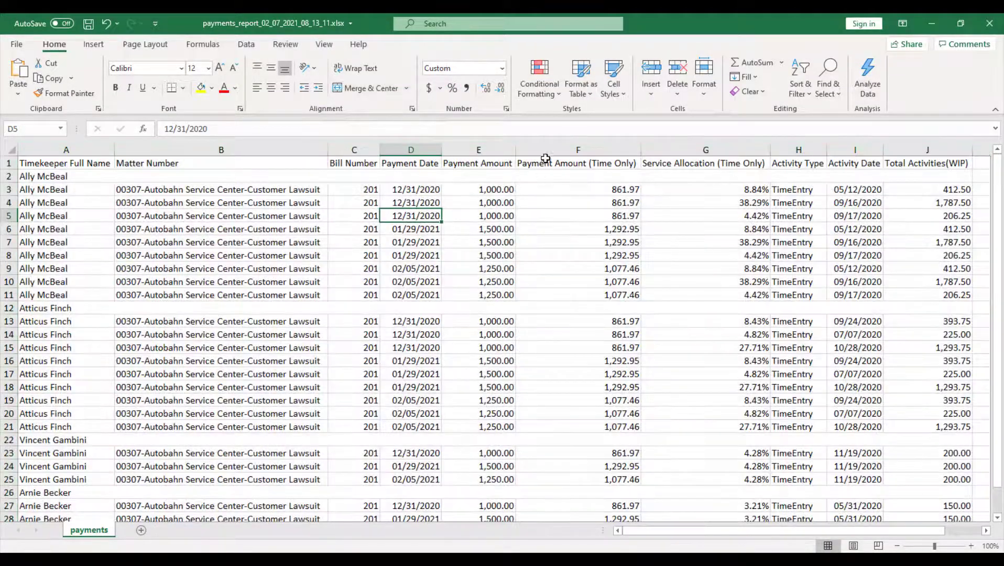
left_click(598, 152)
left_click_drag(598, 155, 647, 156)
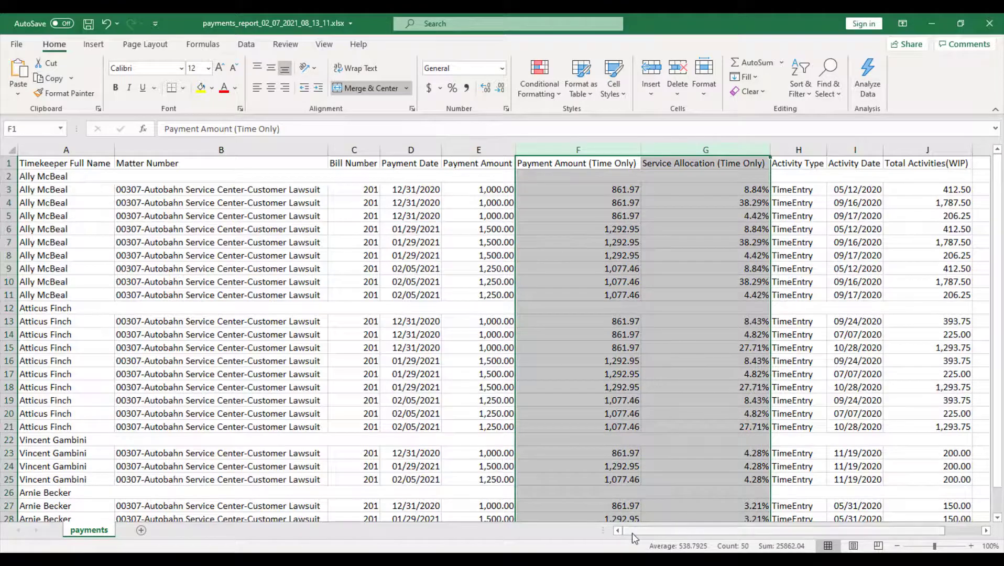
left_click_drag(636, 532, 675, 534)
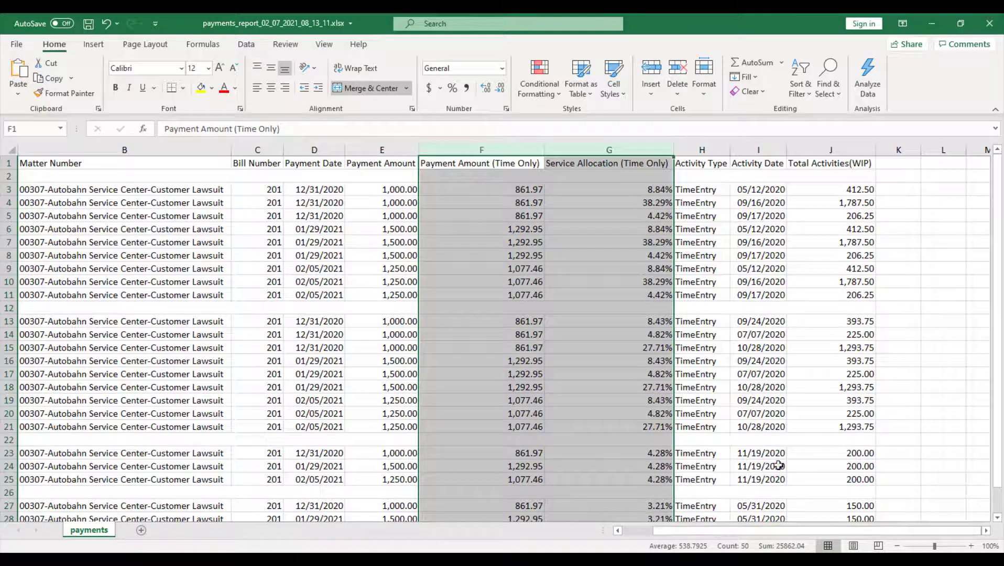
left_click(910, 164)
type("Timekeeper Allocation")
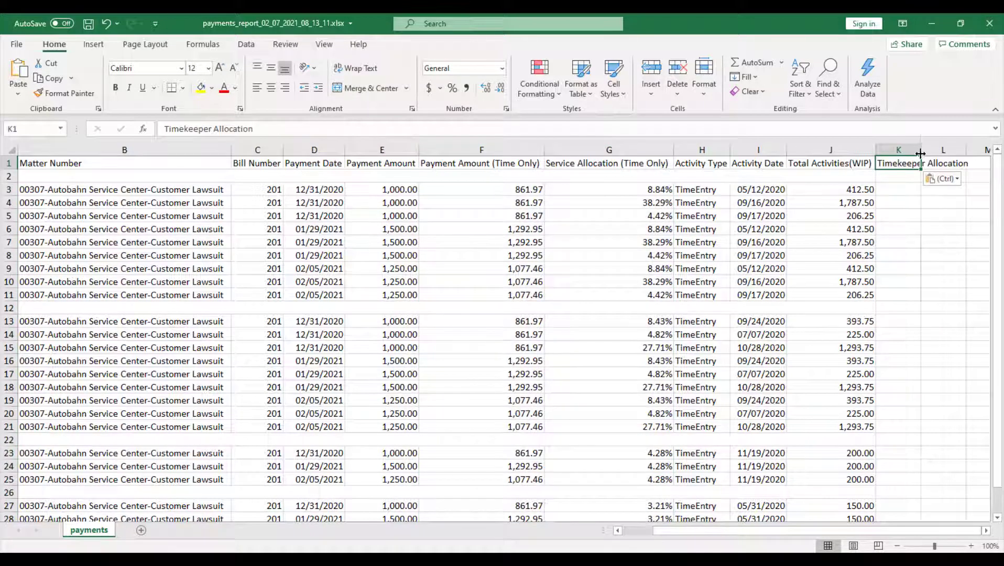
double_click(921, 150)
- Enter =F3*G3 in K3 and fill it down to K11
left_click(899, 190)
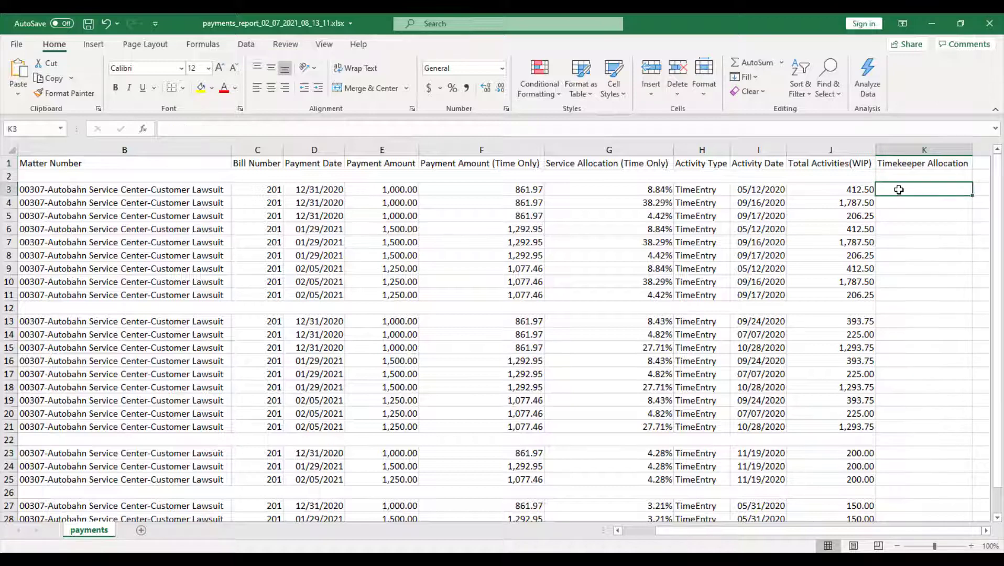
type("=")
left_click(533, 189)
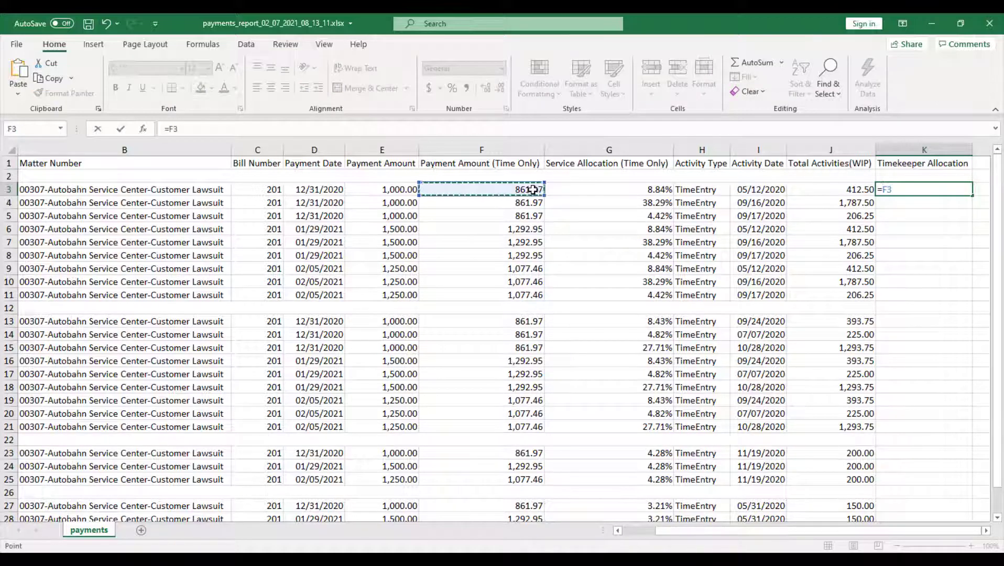
type("*")
left_click(564, 190)
key("Return")
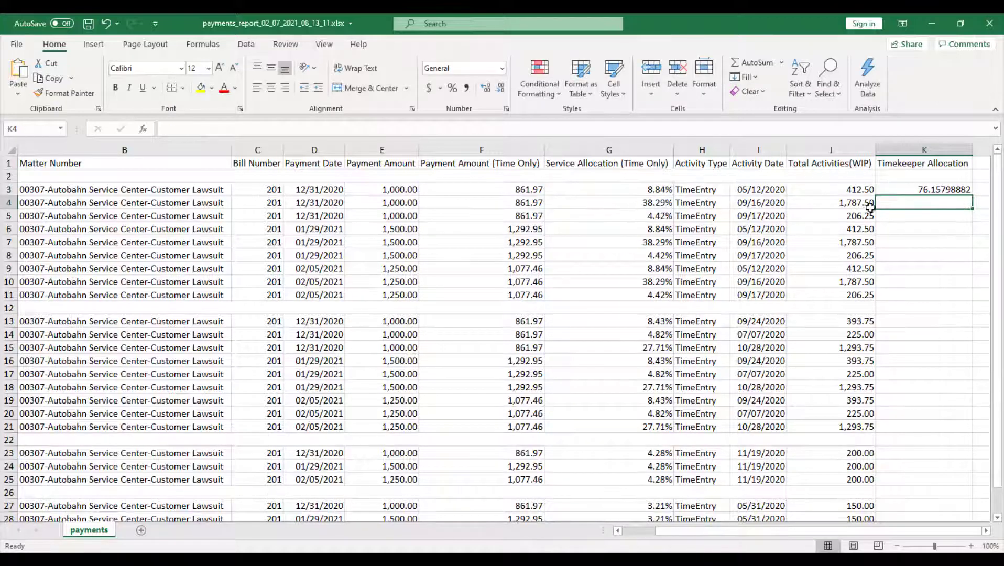
left_click(900, 191)
left_click_drag(975, 197, 958, 299)
- AutoSum K3:K11 into K12 and format column K as Currency, totalling $1,665.95
left_click(944, 308)
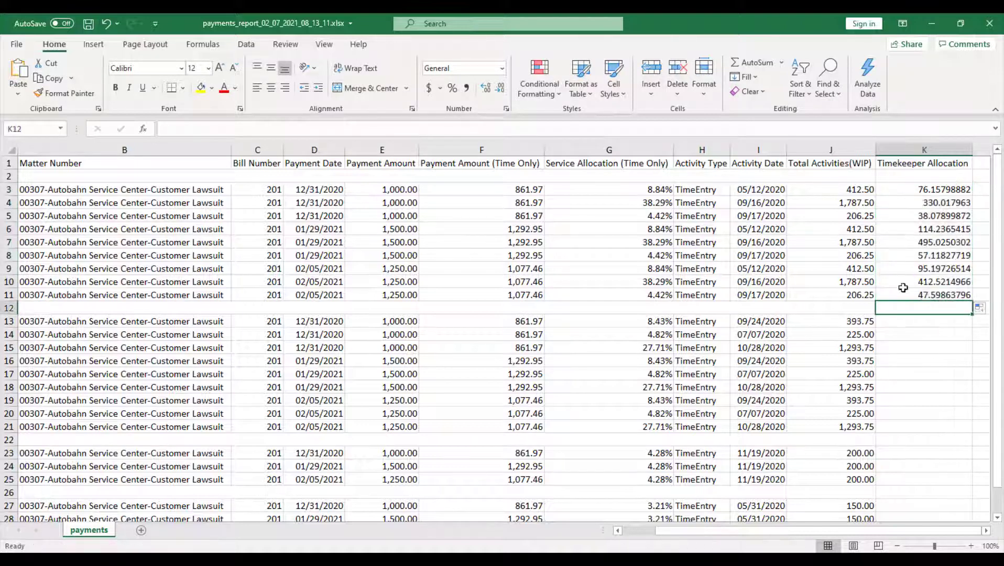
left_click(756, 62)
left_click(755, 61)
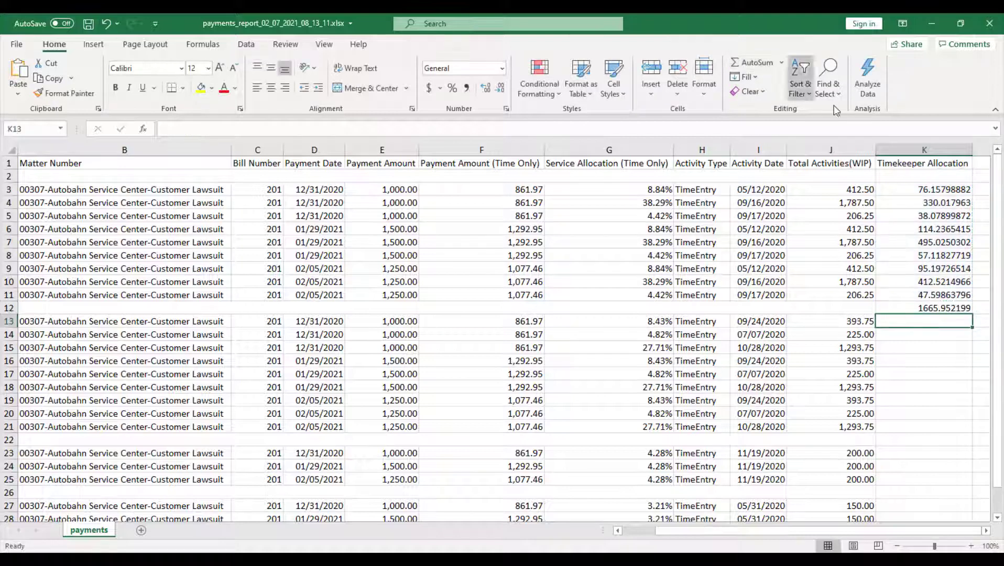
left_click(924, 150)
left_click(502, 68)
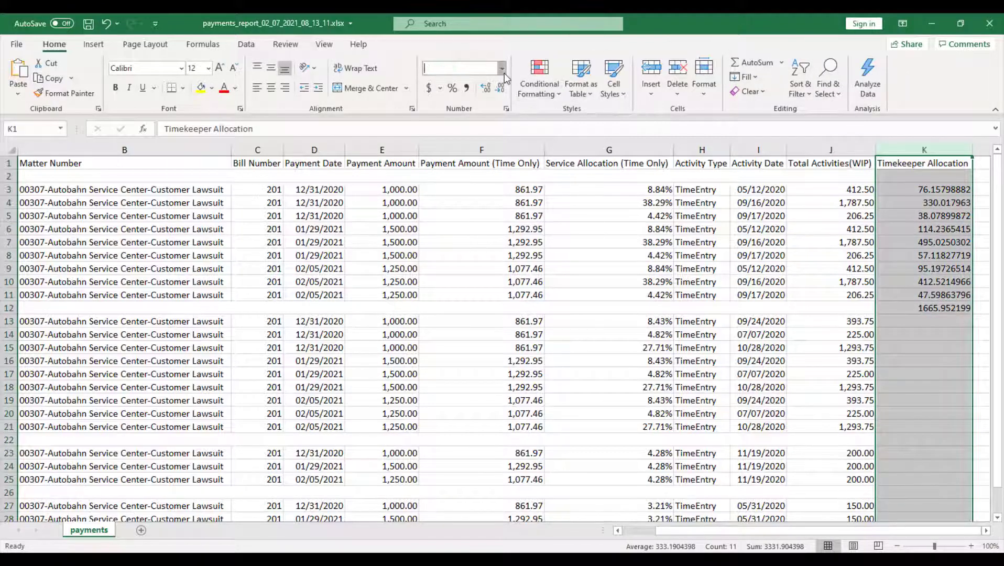
left_click(480, 148)
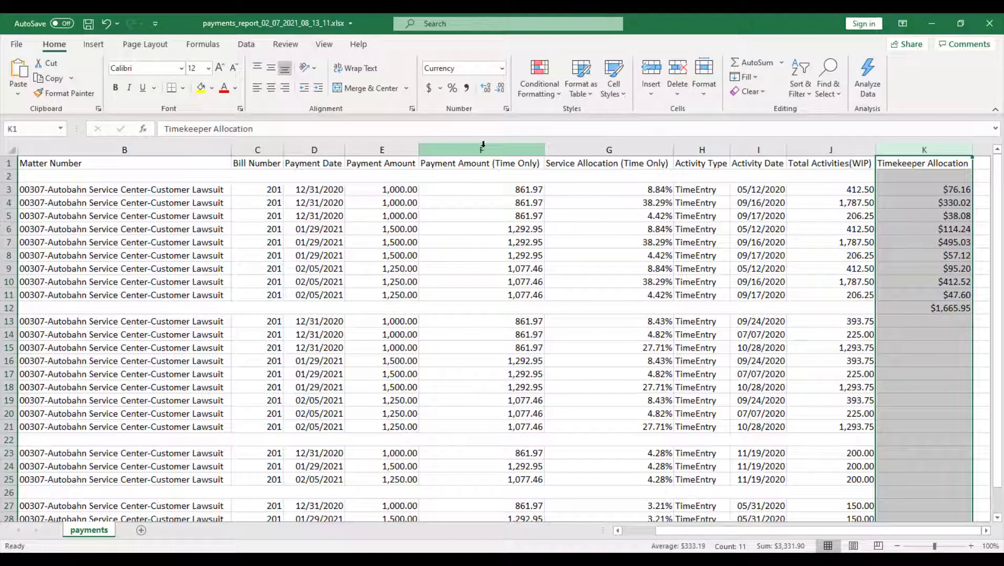
left_click(911, 353)
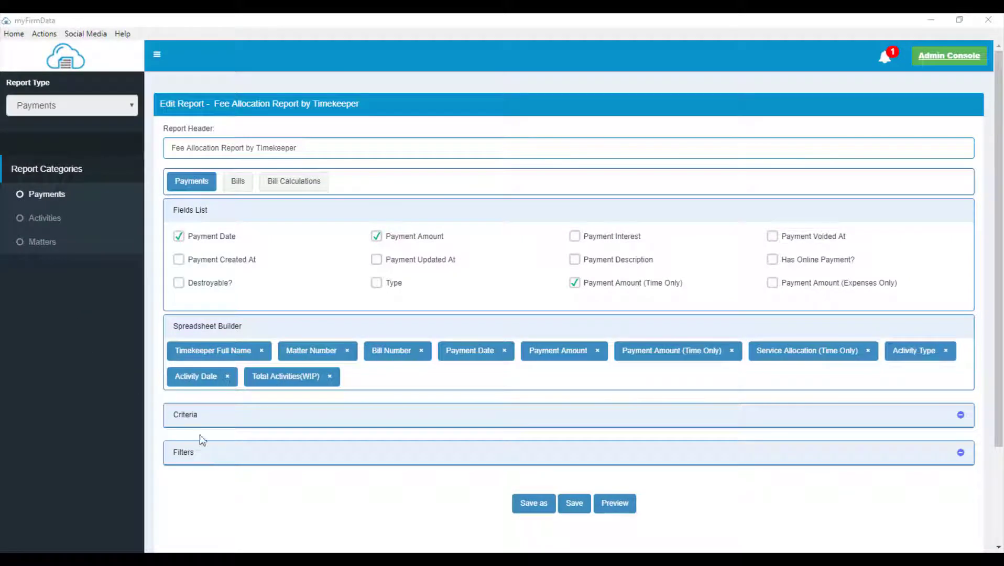
- Filter Payment Date by Date Range Last Month (01/01/2021 - 01/31/2021) and preview the report
left_click(215, 457)
scroll(216, 475, "down", 5)
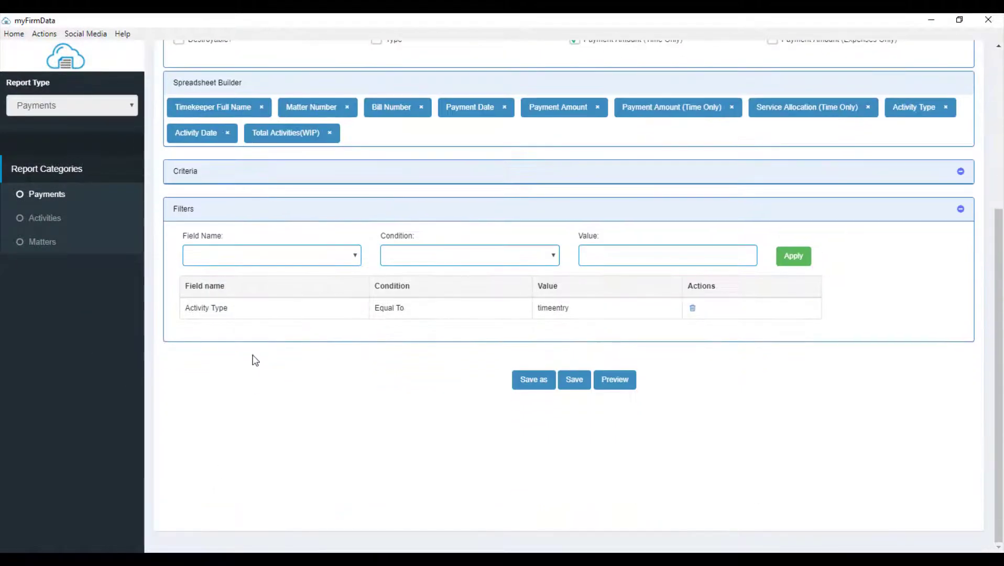
left_click(317, 258)
left_click(261, 311)
left_click(389, 259)
left_click(445, 279)
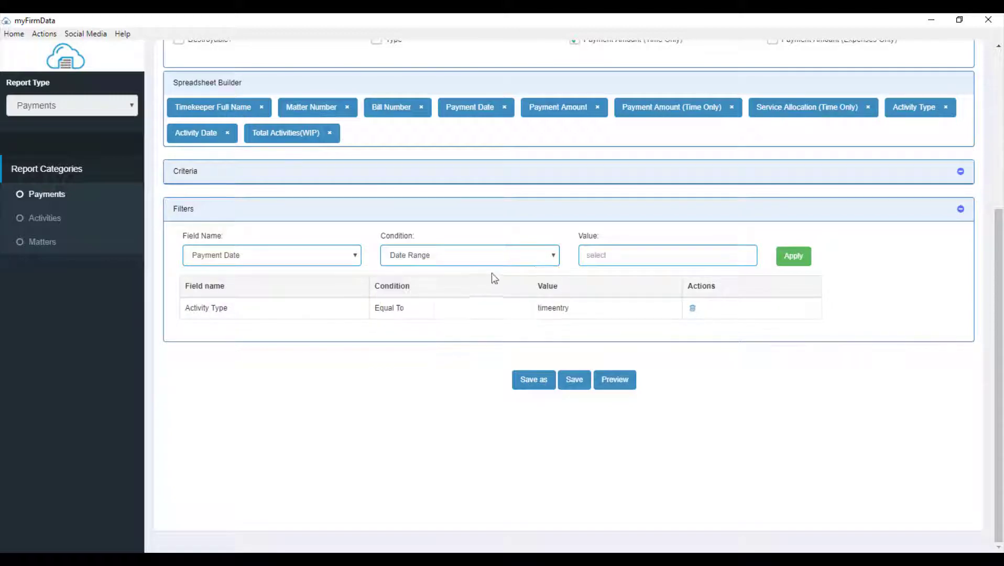
left_click(593, 257)
left_click(700, 361)
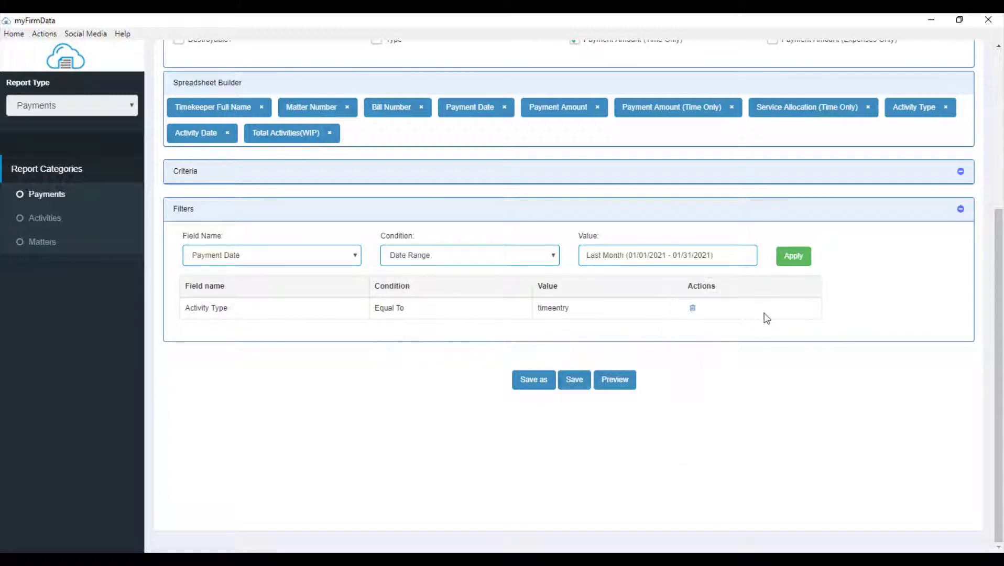
left_click(788, 262)
left_click(618, 404)
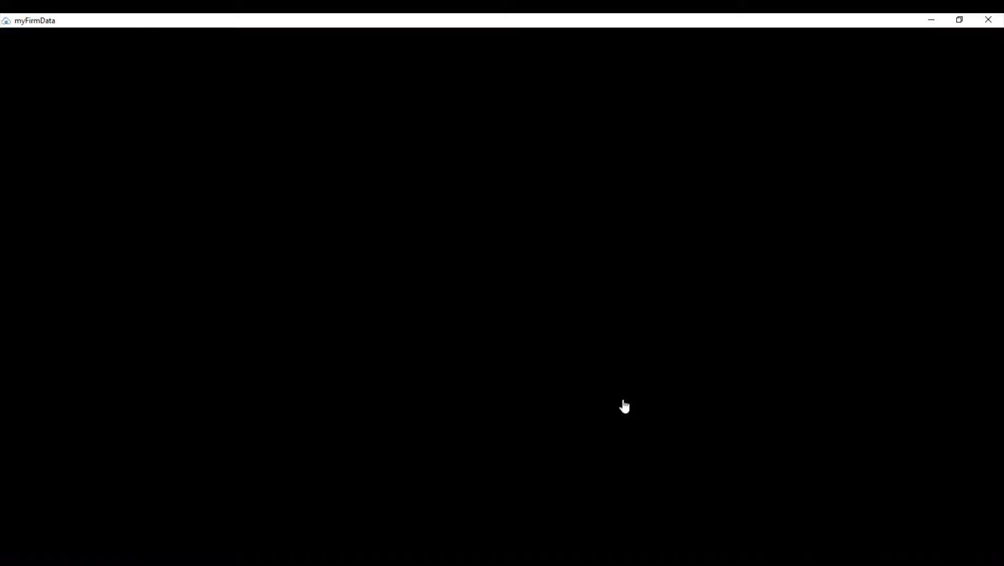